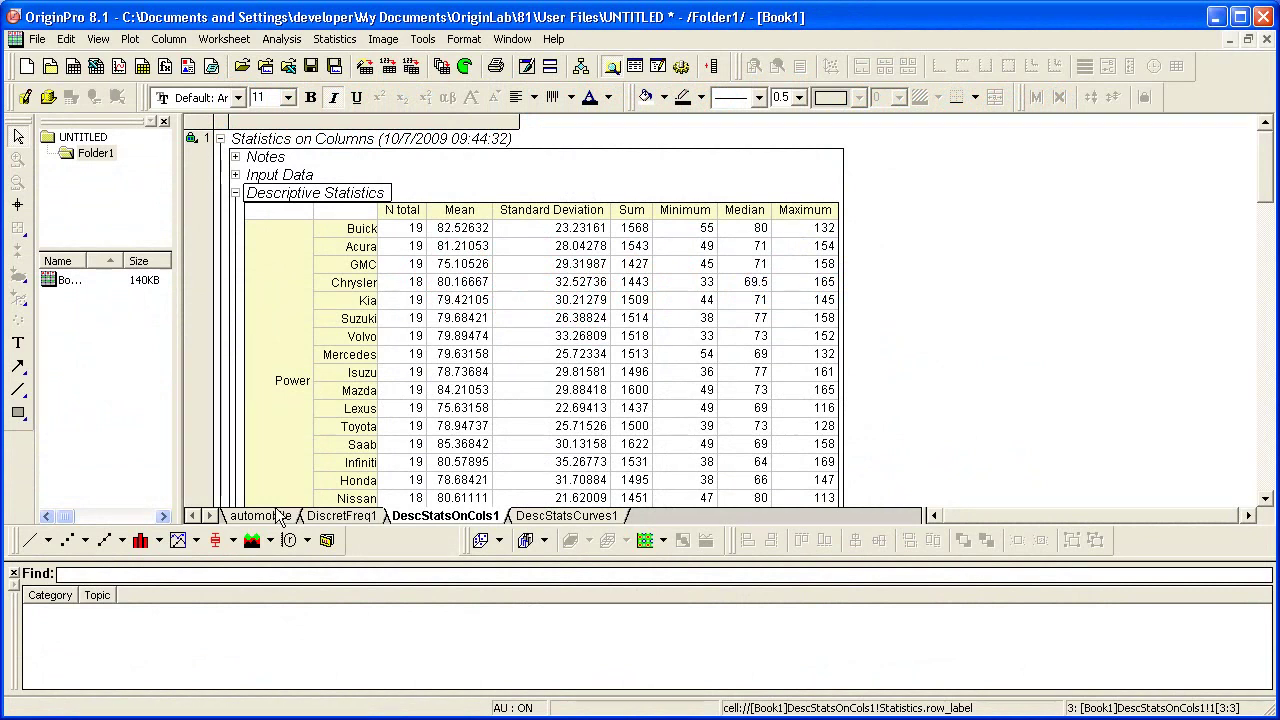
Copy the Descriptive Statistics table into a new Sheet1 and select its column A
click(280, 516)
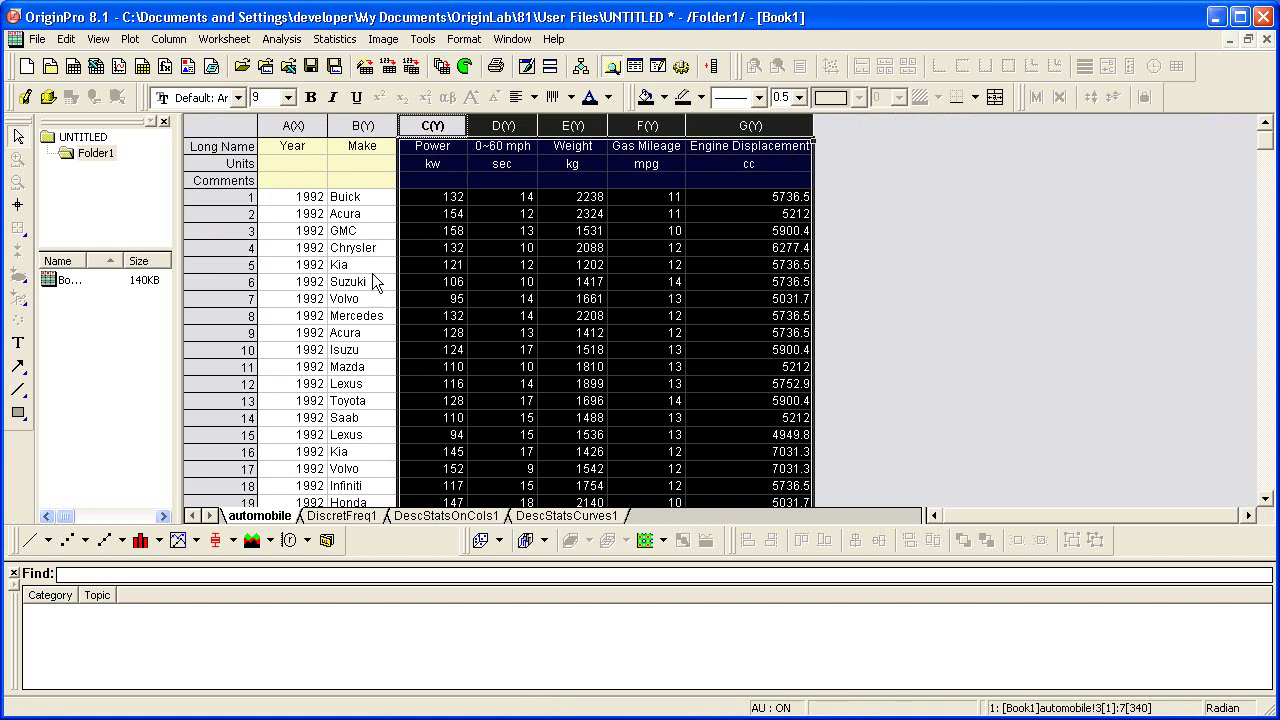
click(448, 515)
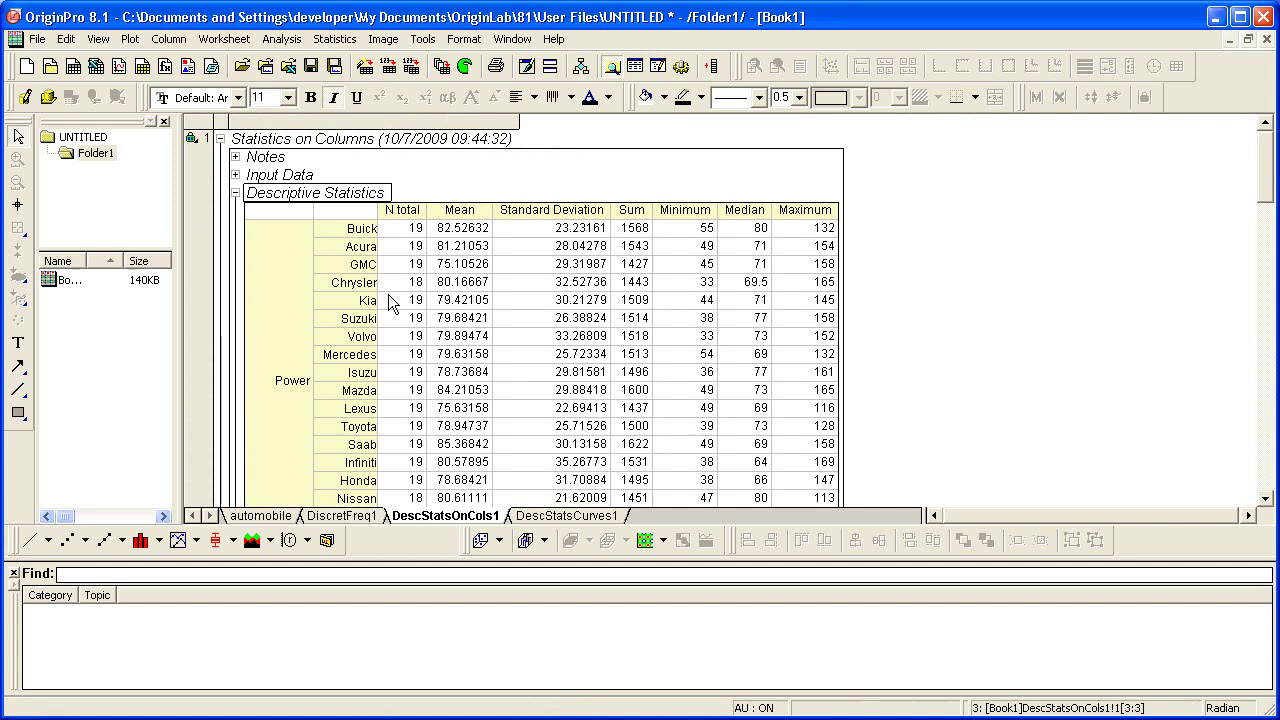
right_click(337, 203)
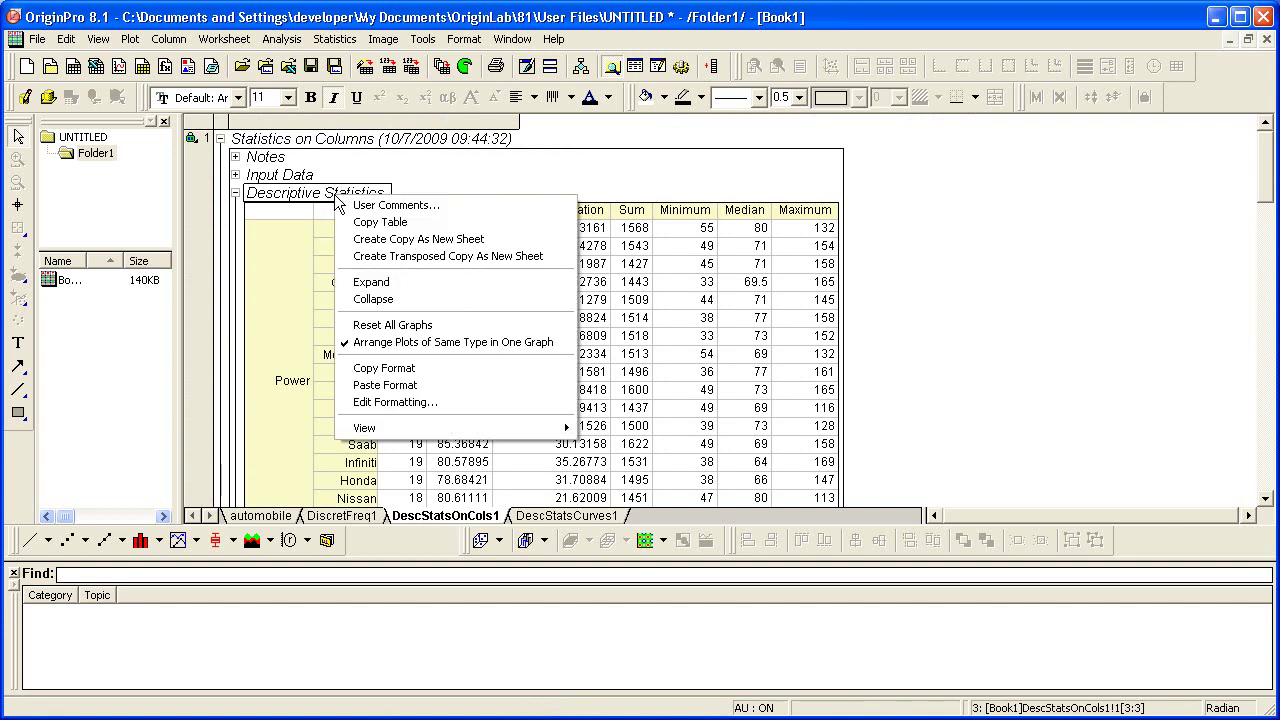
click(515, 237)
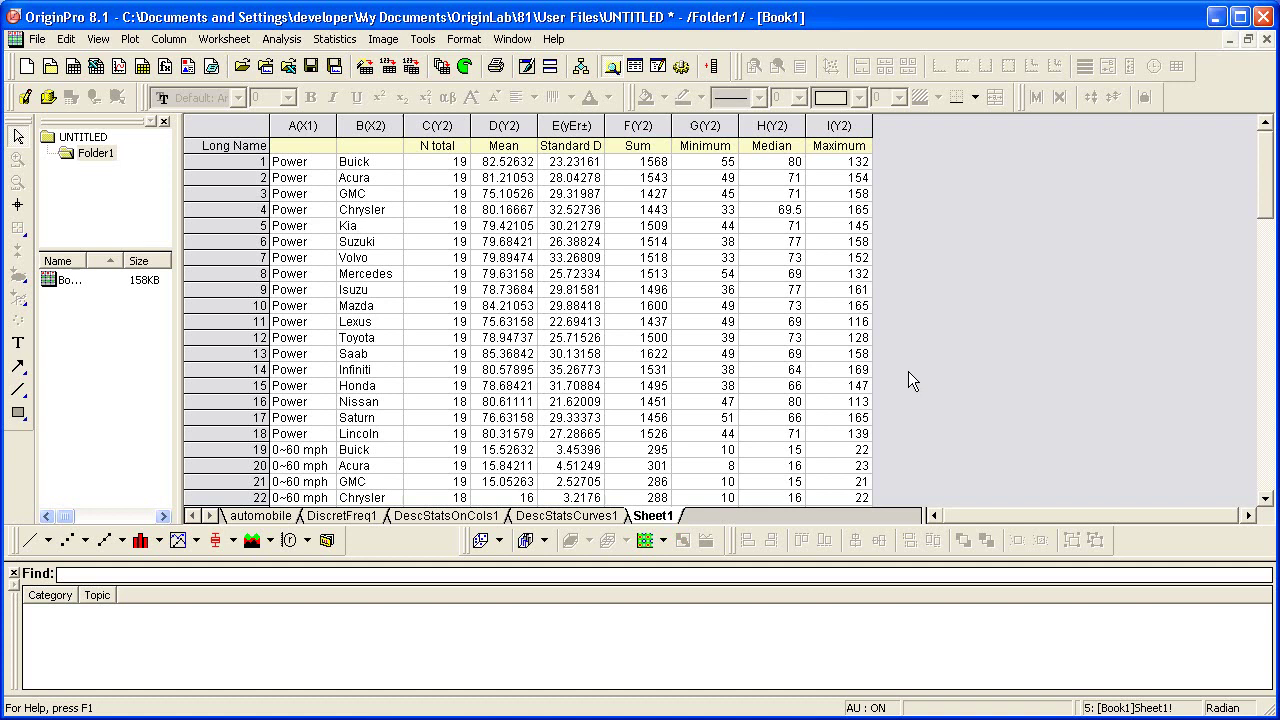
click(320, 126)
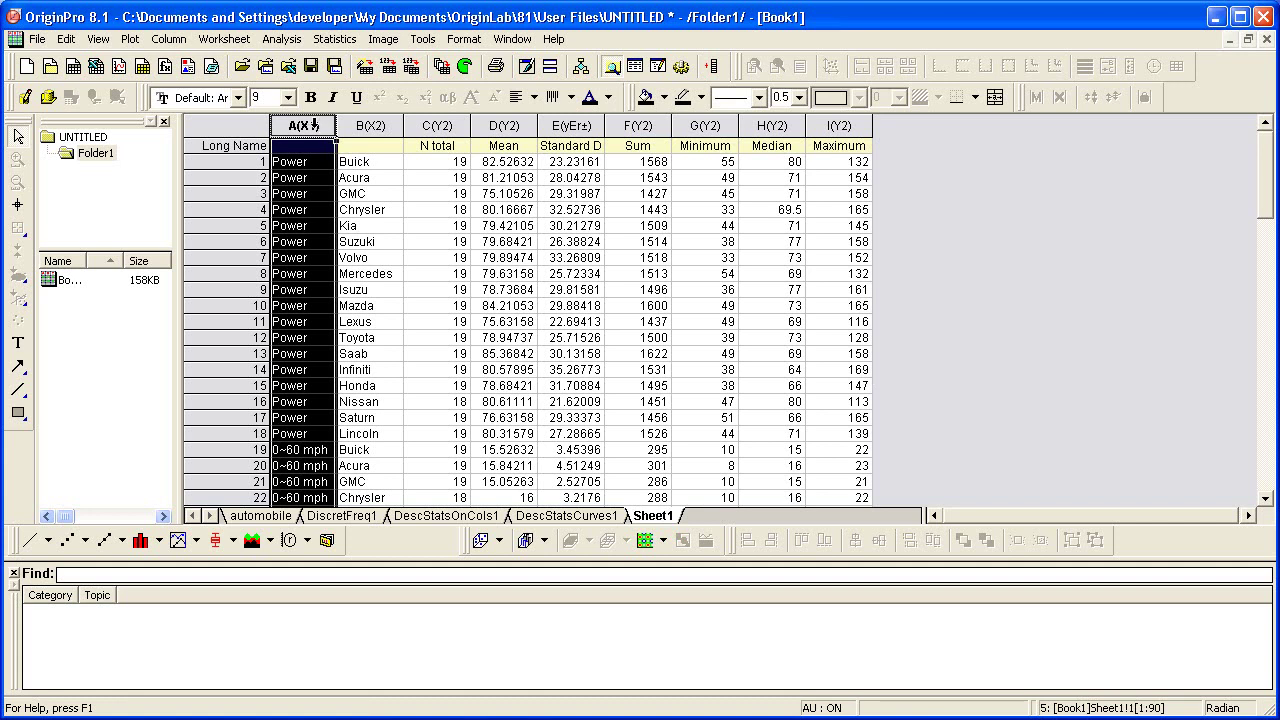
Start Unstack Columns, grouping by column A and unstacking the Mean and Standard Deviation columns D:E
click(236, 42)
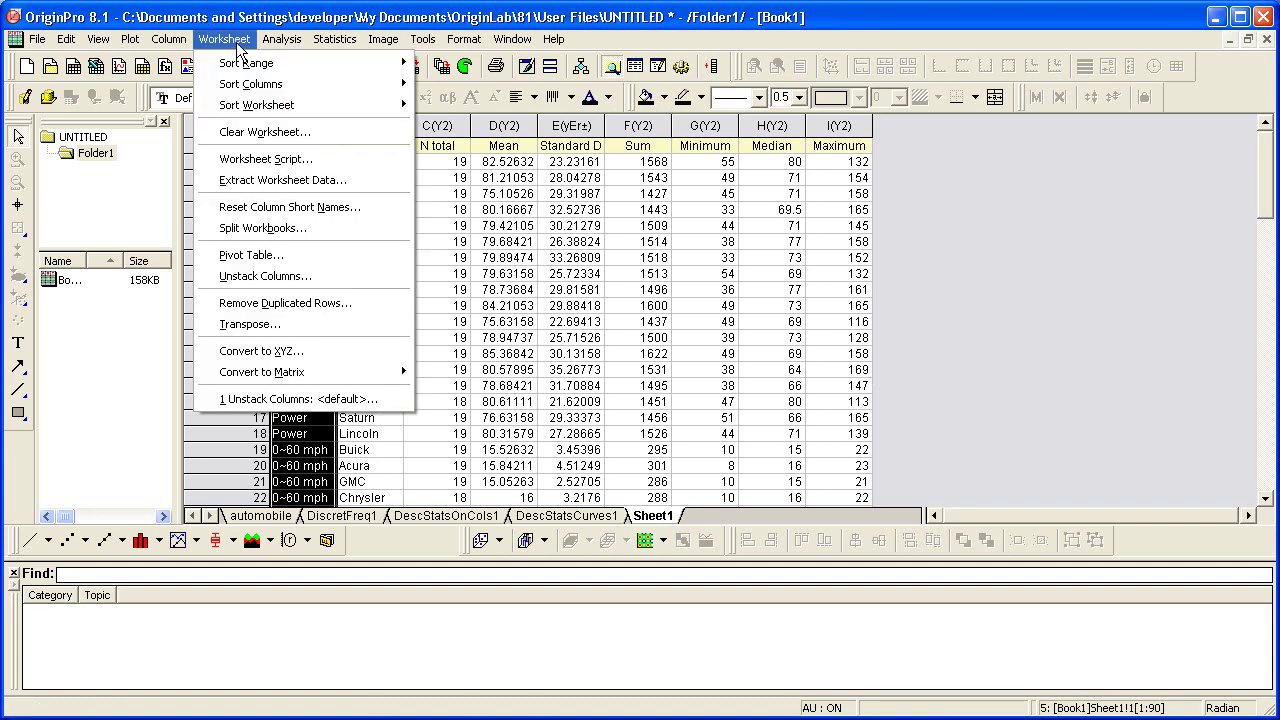
click(379, 268)
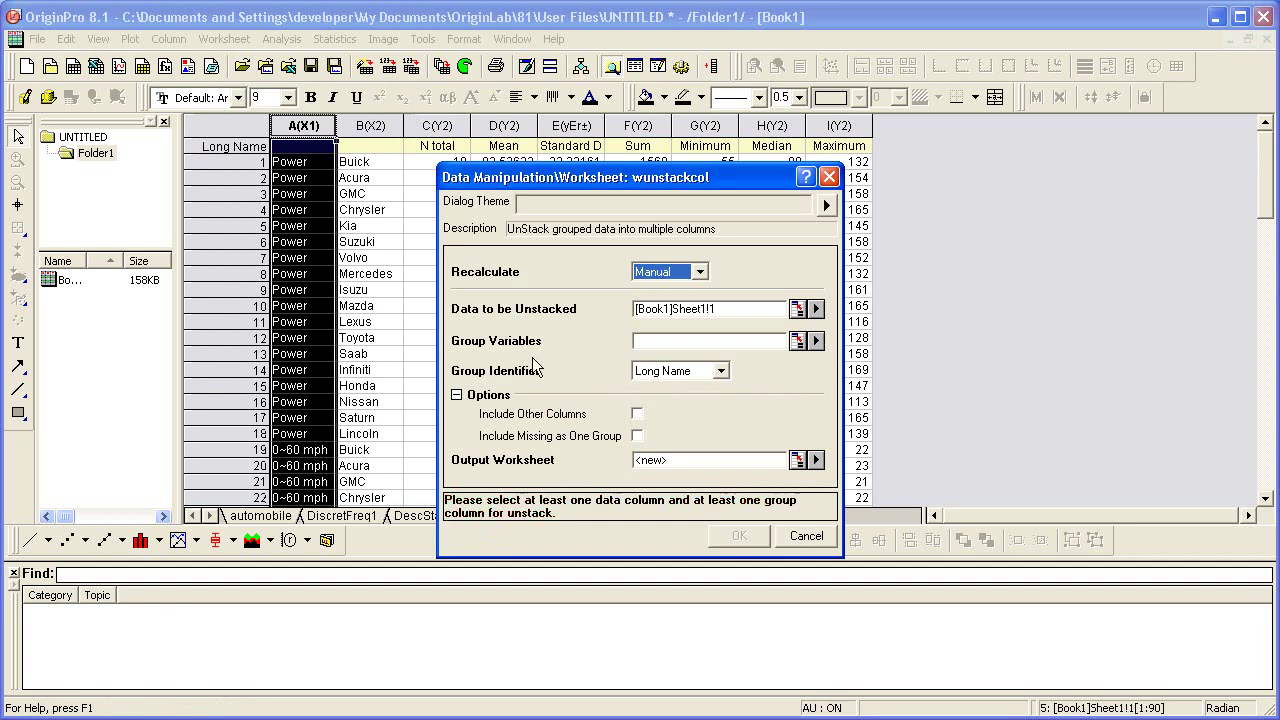
click(816, 341)
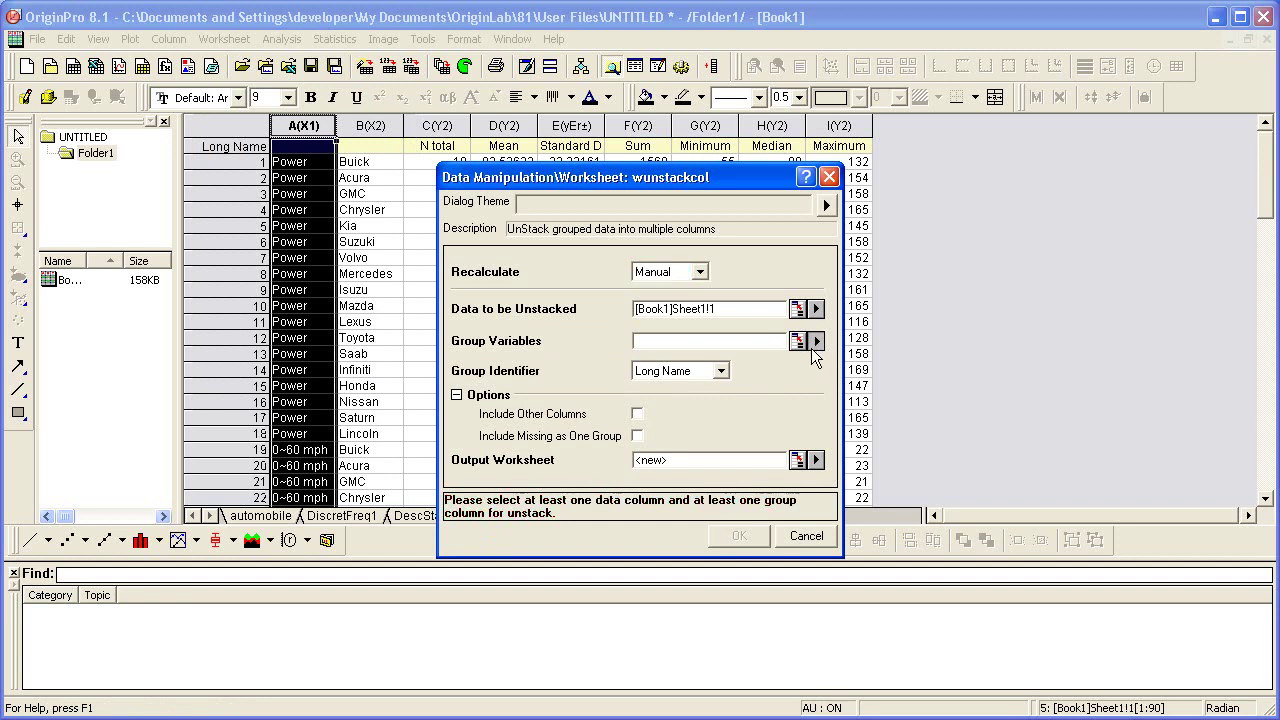
click(846, 343)
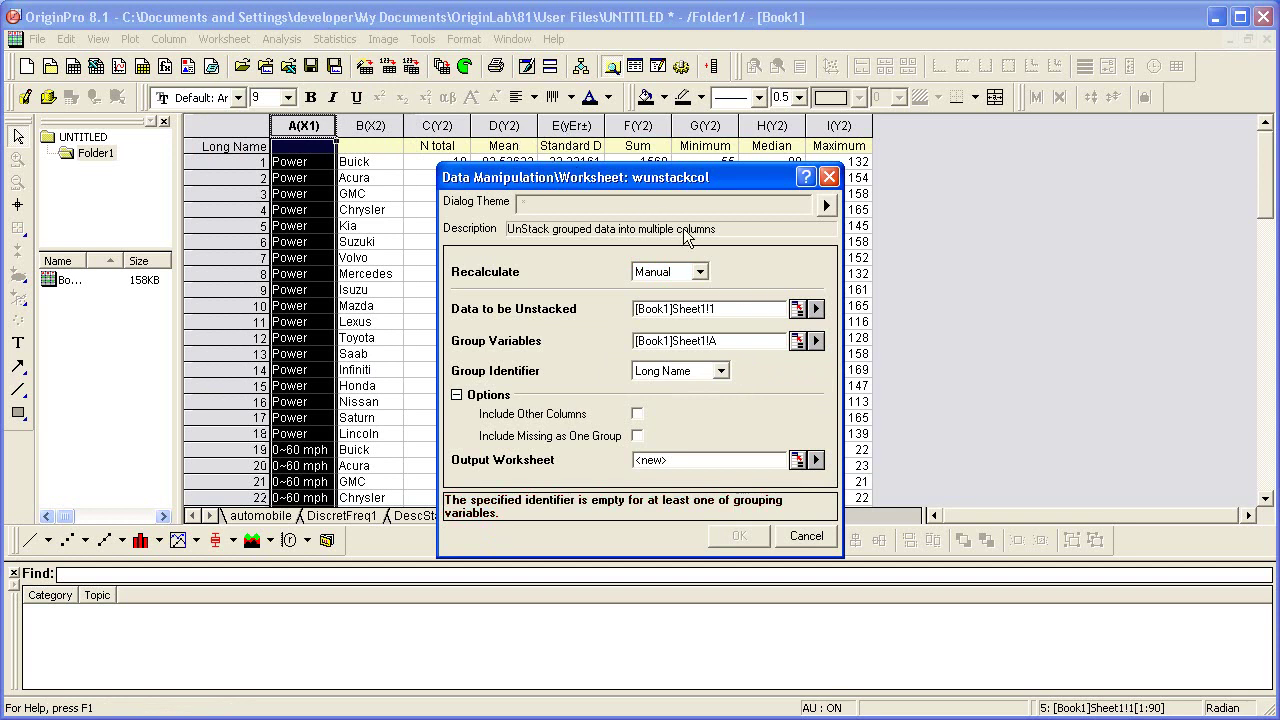
click(799, 311)
drag(507, 126, 560, 128)
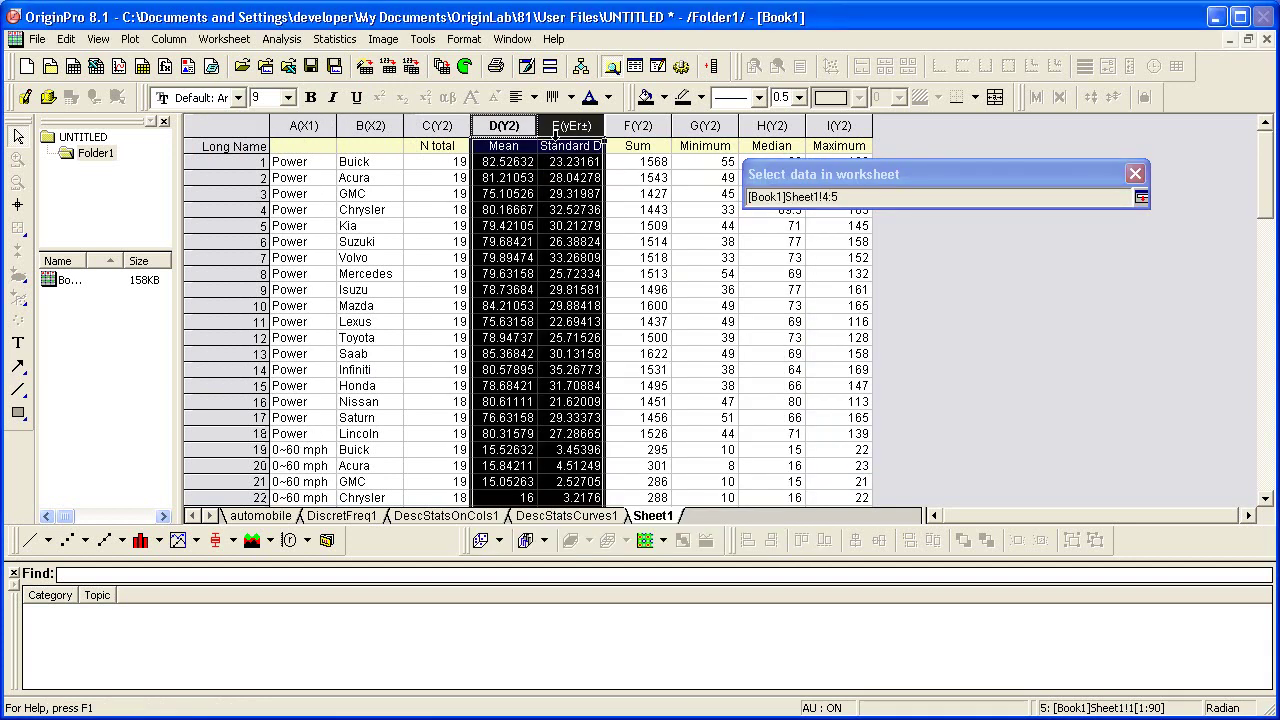
click(1141, 198)
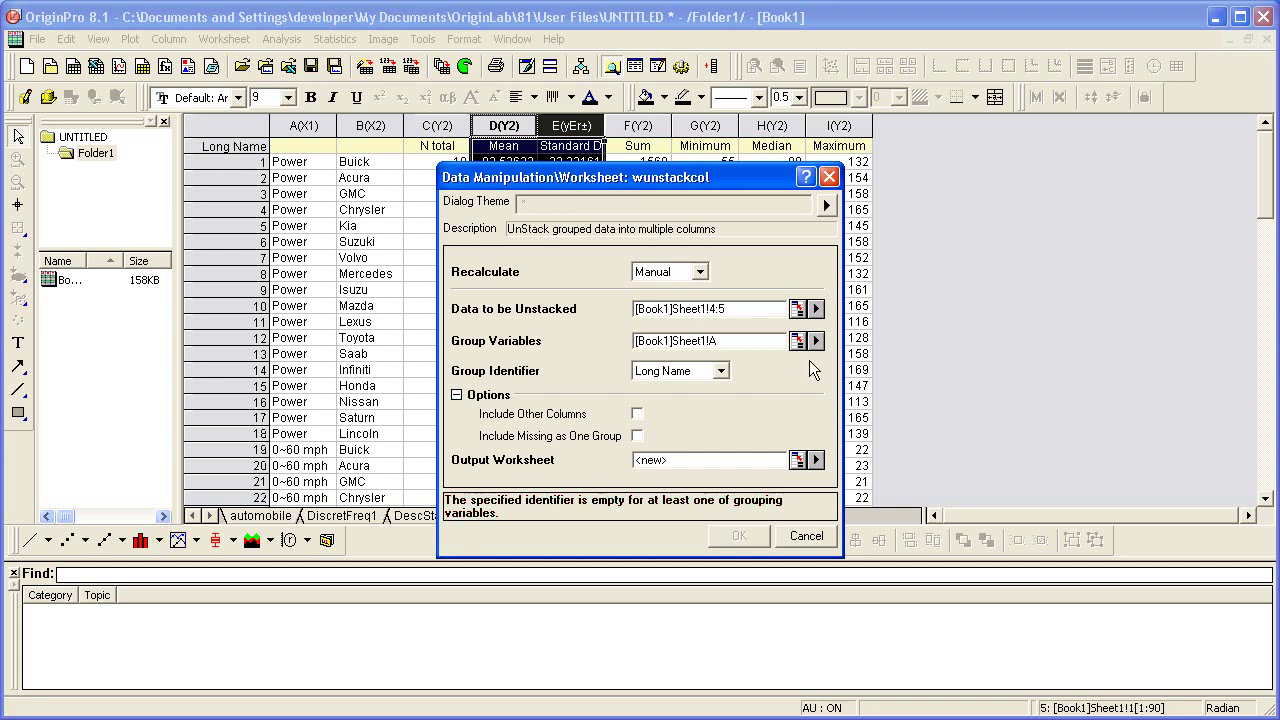
Use Short Name group identifiers, carry column B along, and create the UnstackCols1 sheet
click(721, 375)
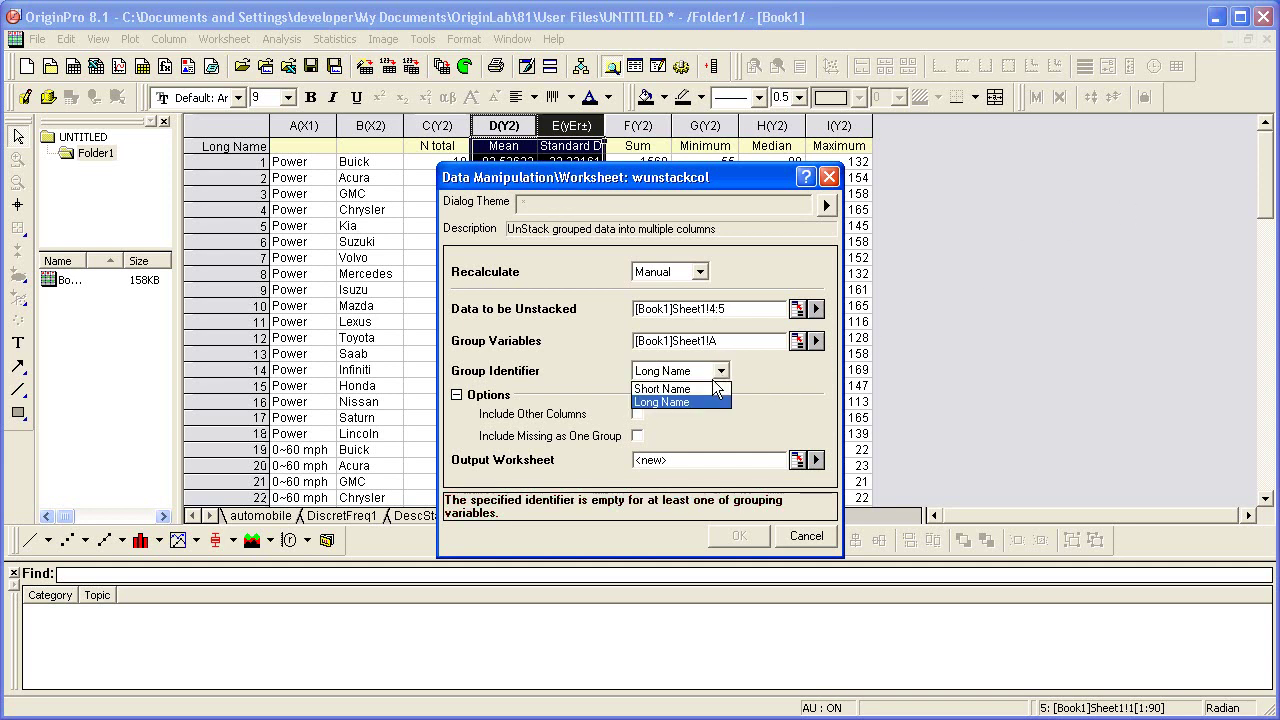
click(711, 389)
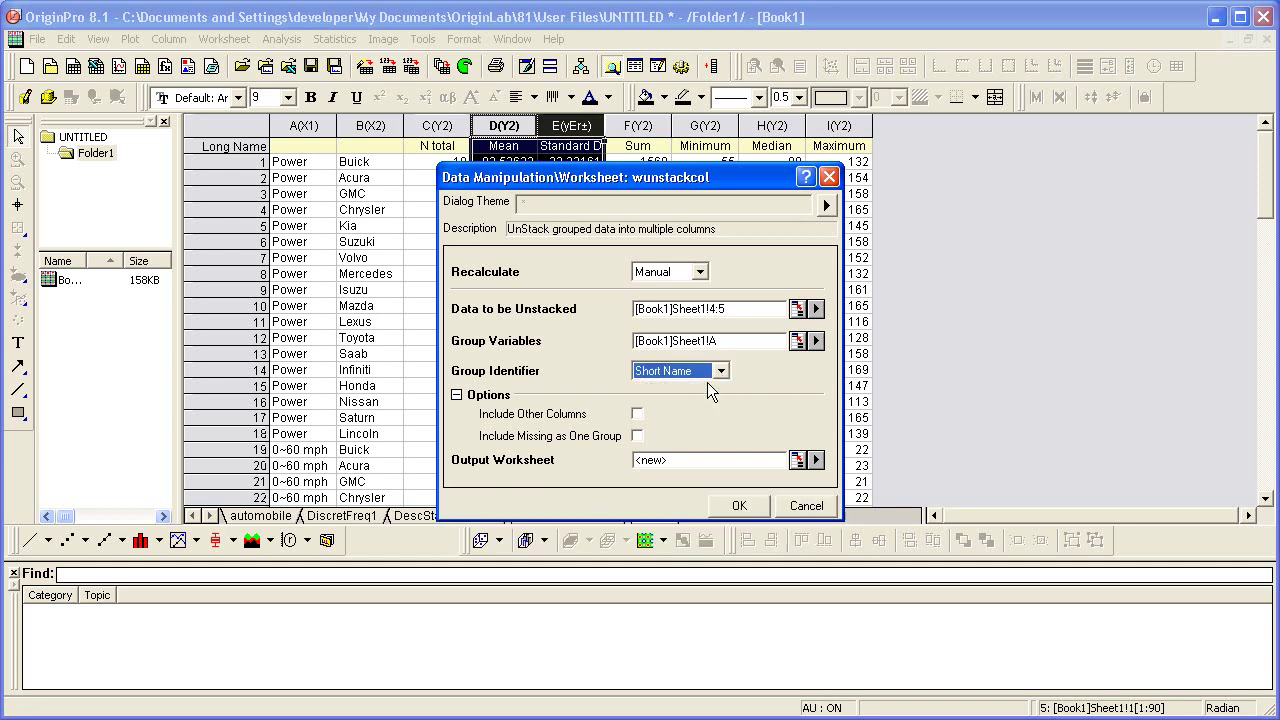
click(637, 414)
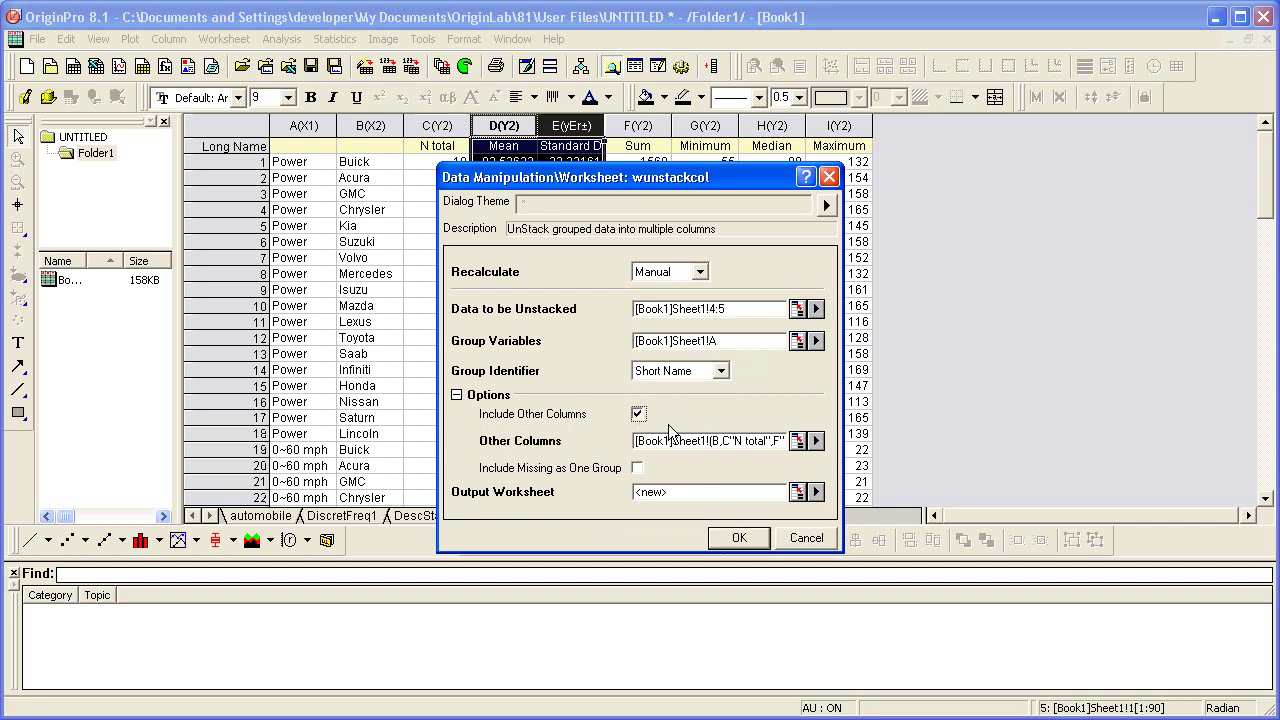
click(818, 448)
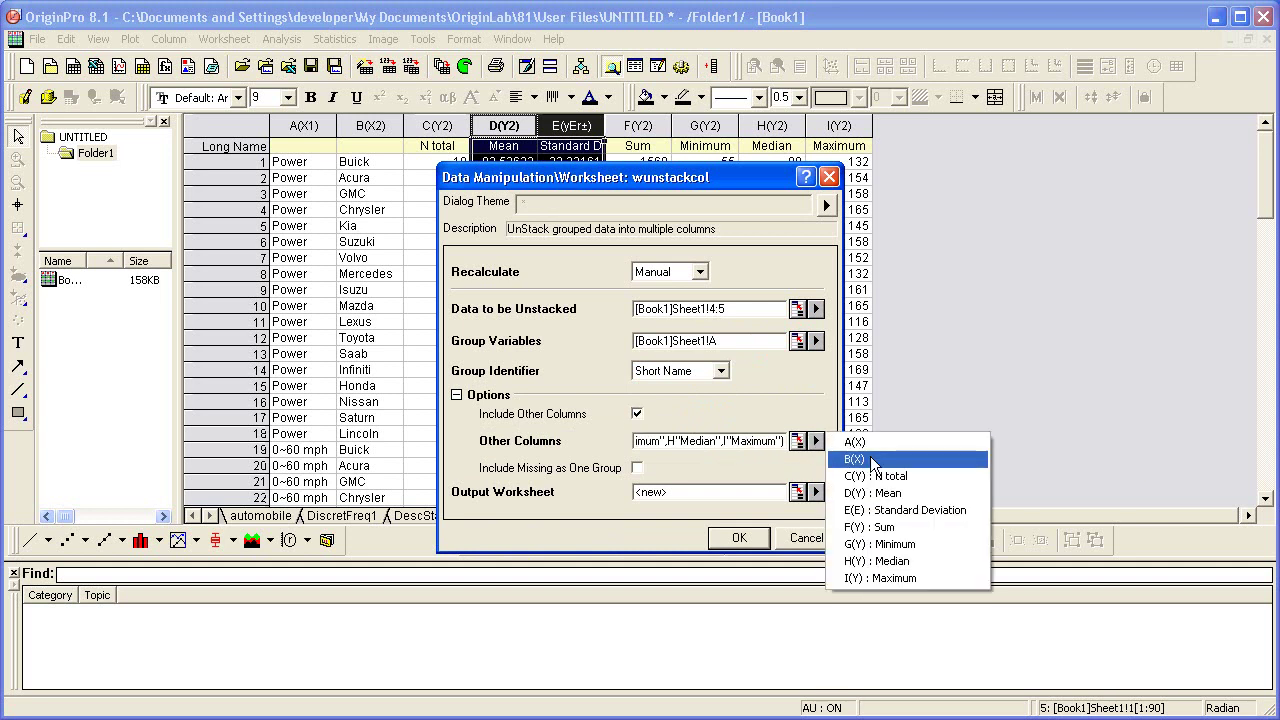
click(872, 463)
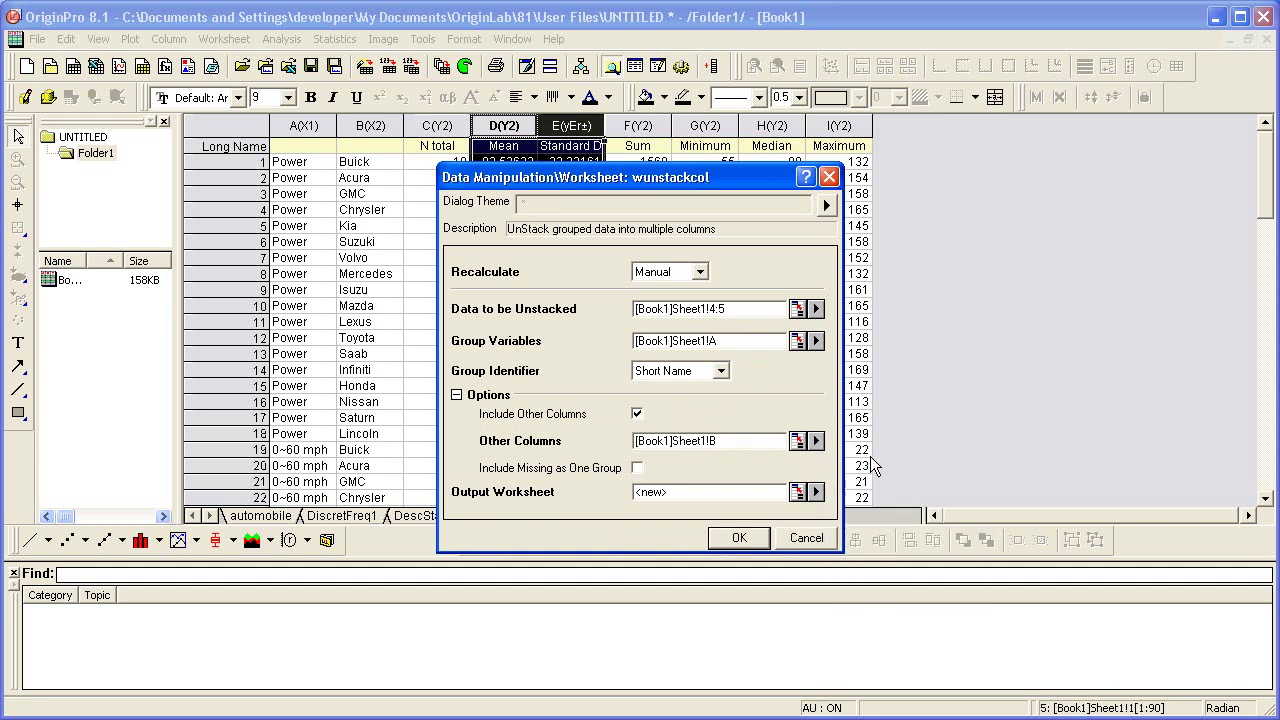
click(762, 537)
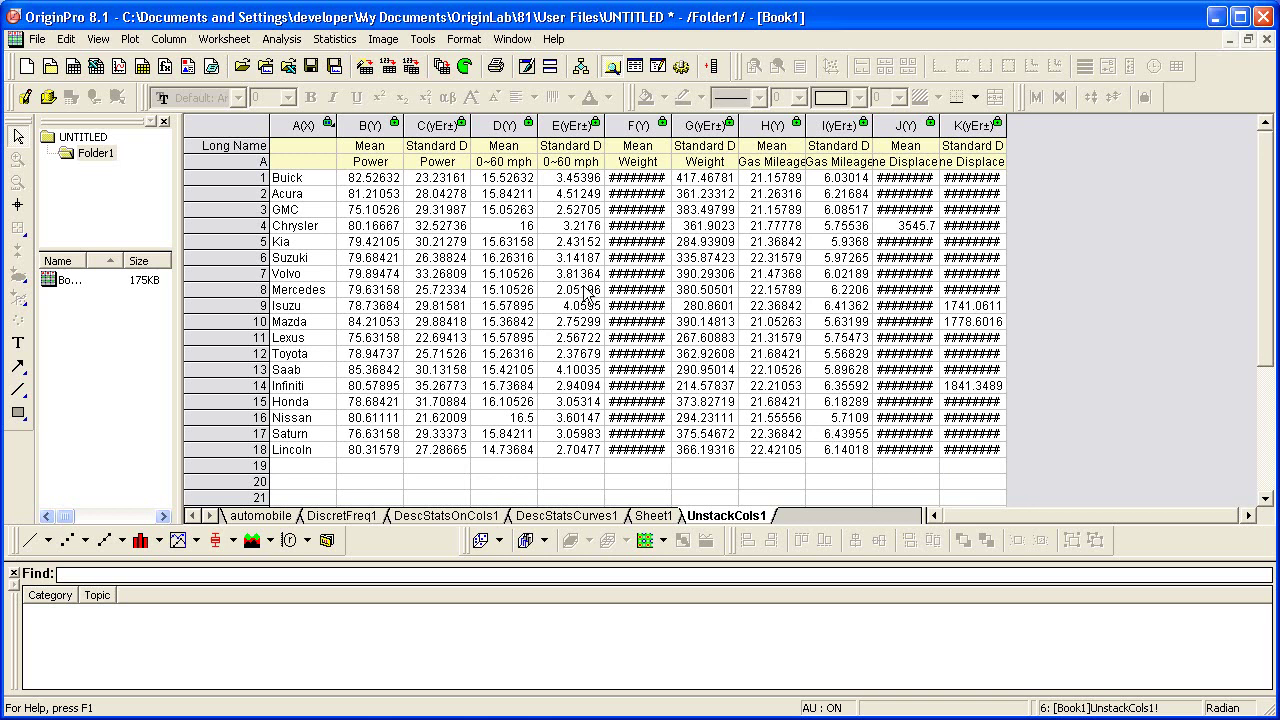
Select the make column A with the Power and 0~60 mph mean/SD column pairs
click(300, 124)
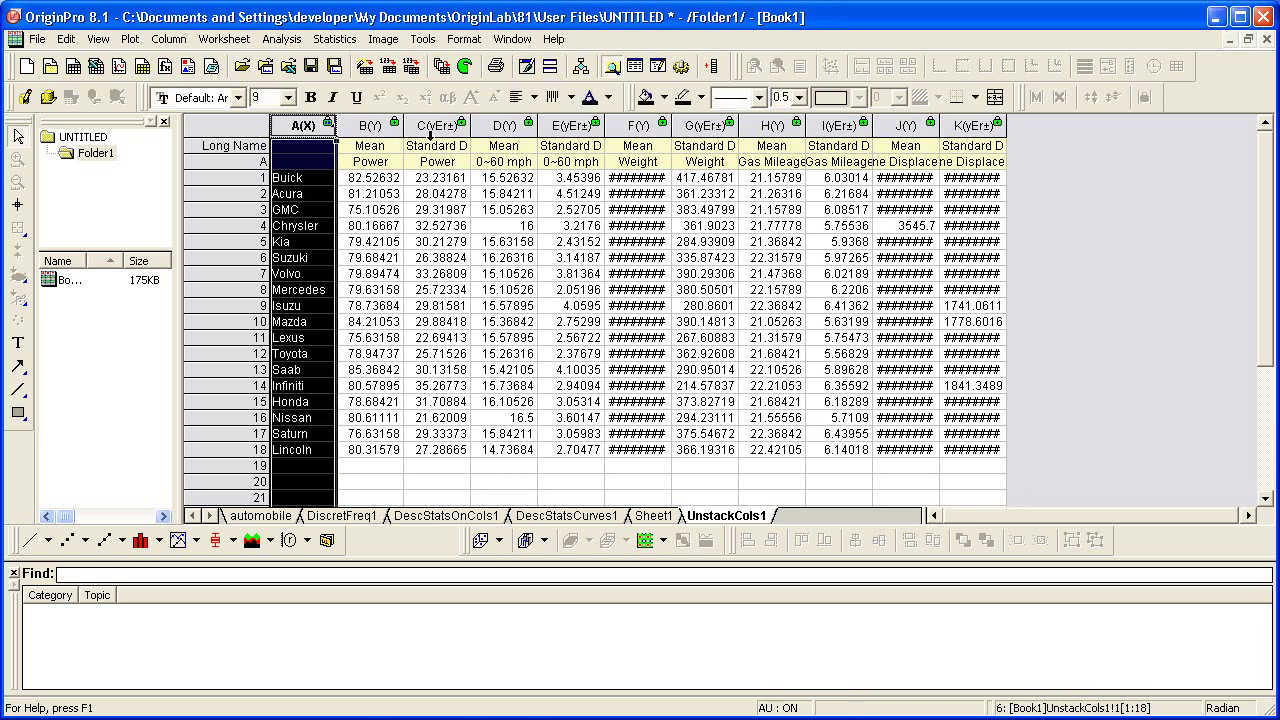
drag(375, 134, 420, 133)
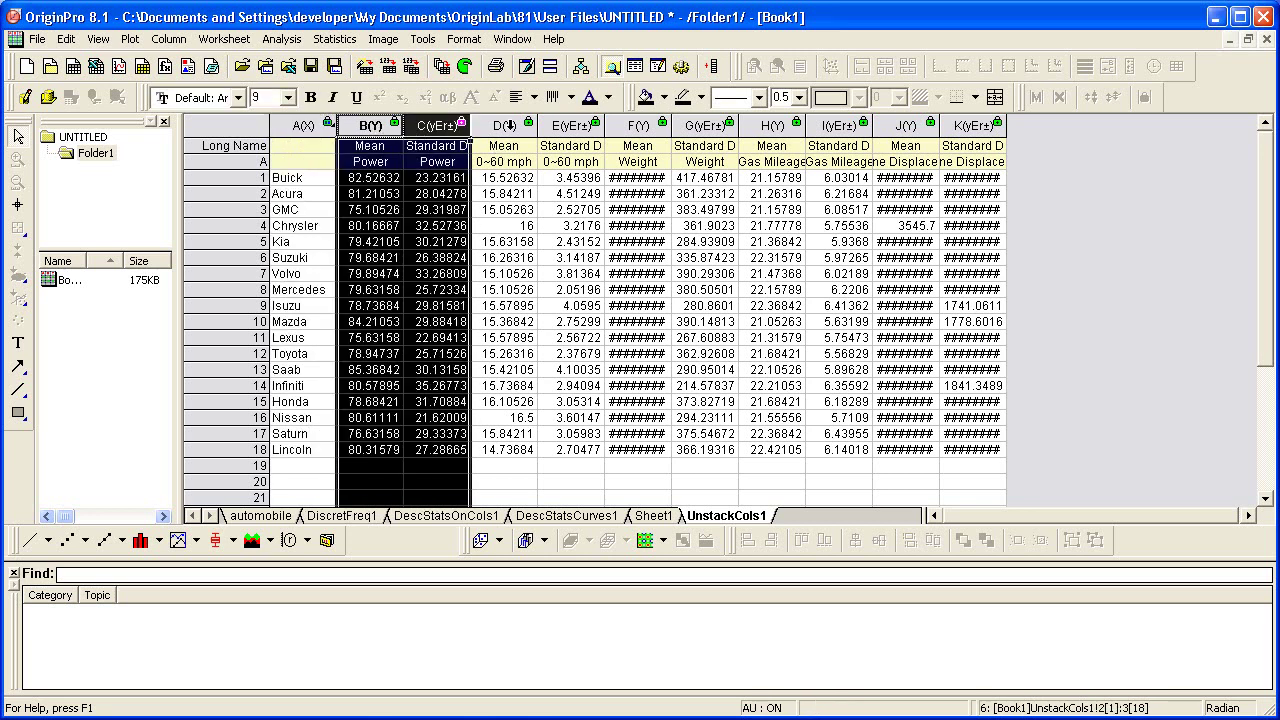
drag(504, 126, 570, 126)
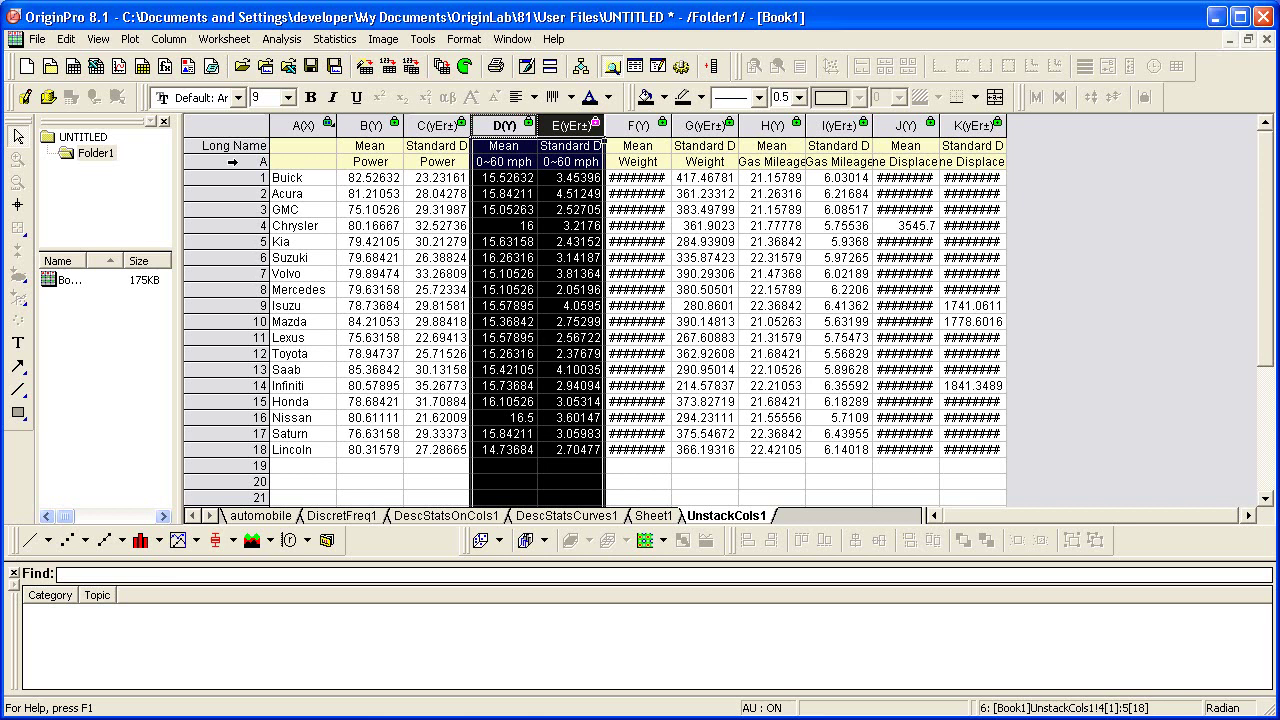
Make the measurement-name row the column long names, then select the whole worksheet
click(233, 161)
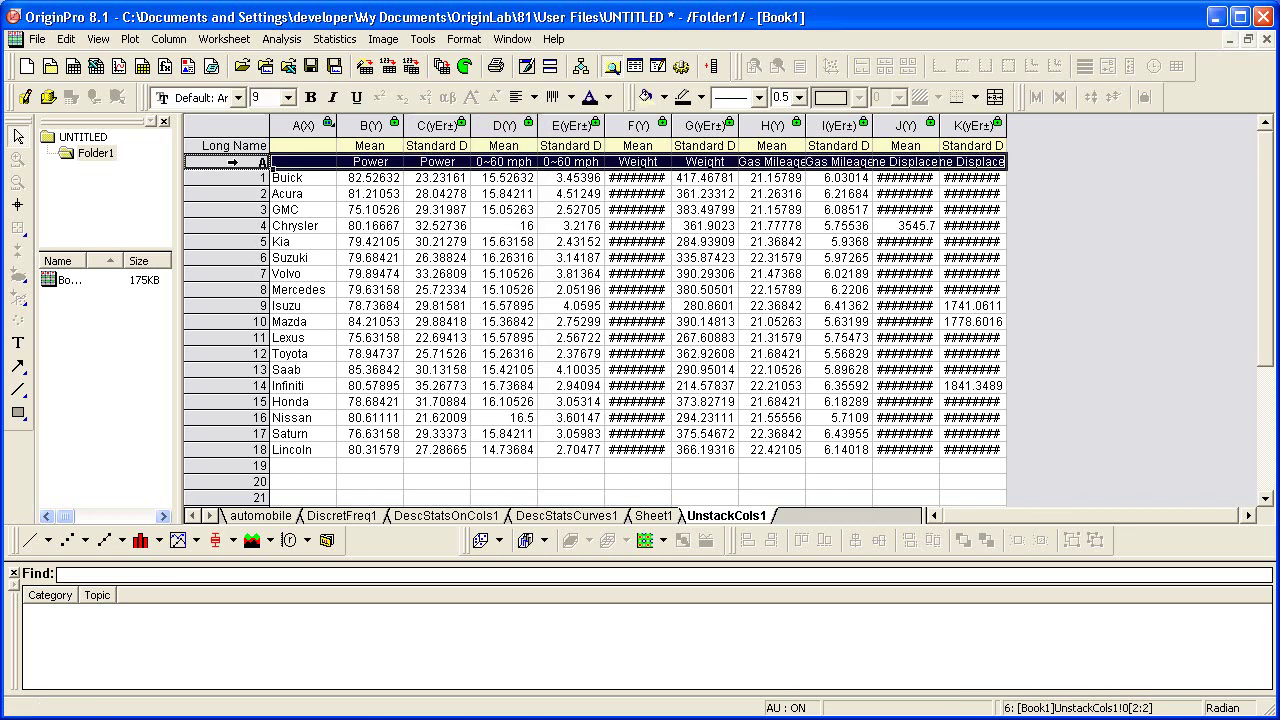
right_click(238, 162)
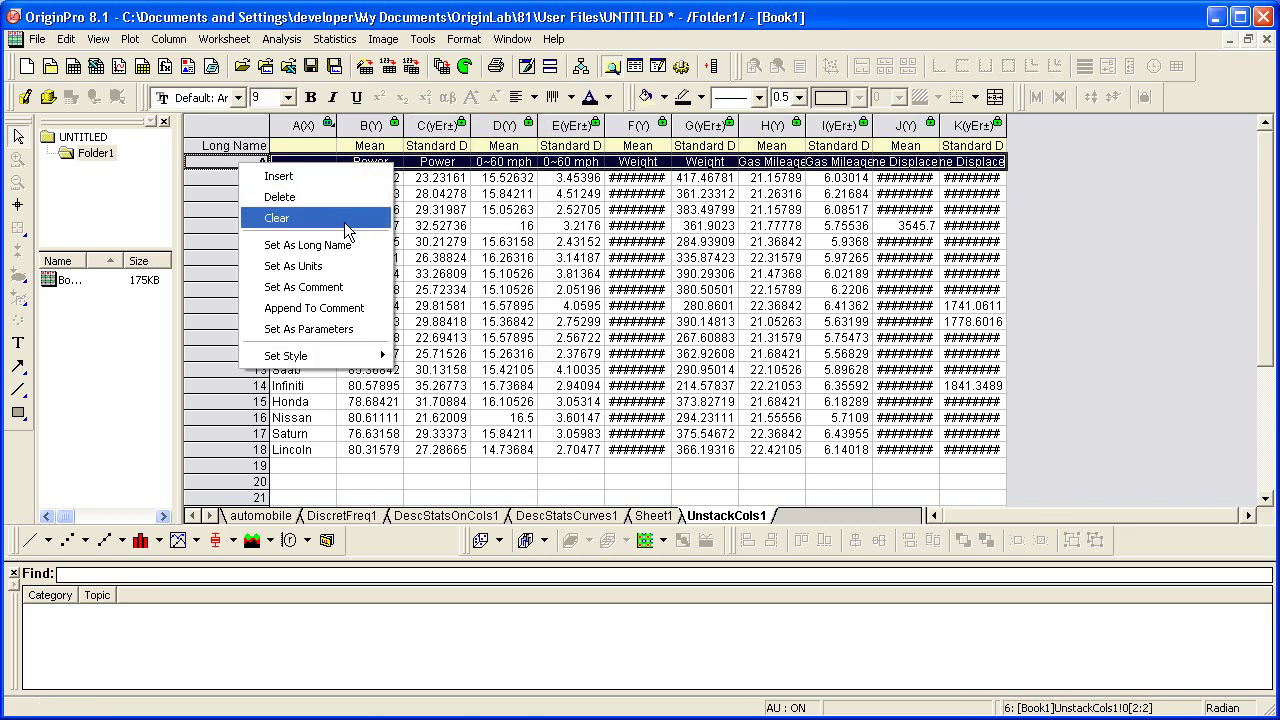
click(307, 245)
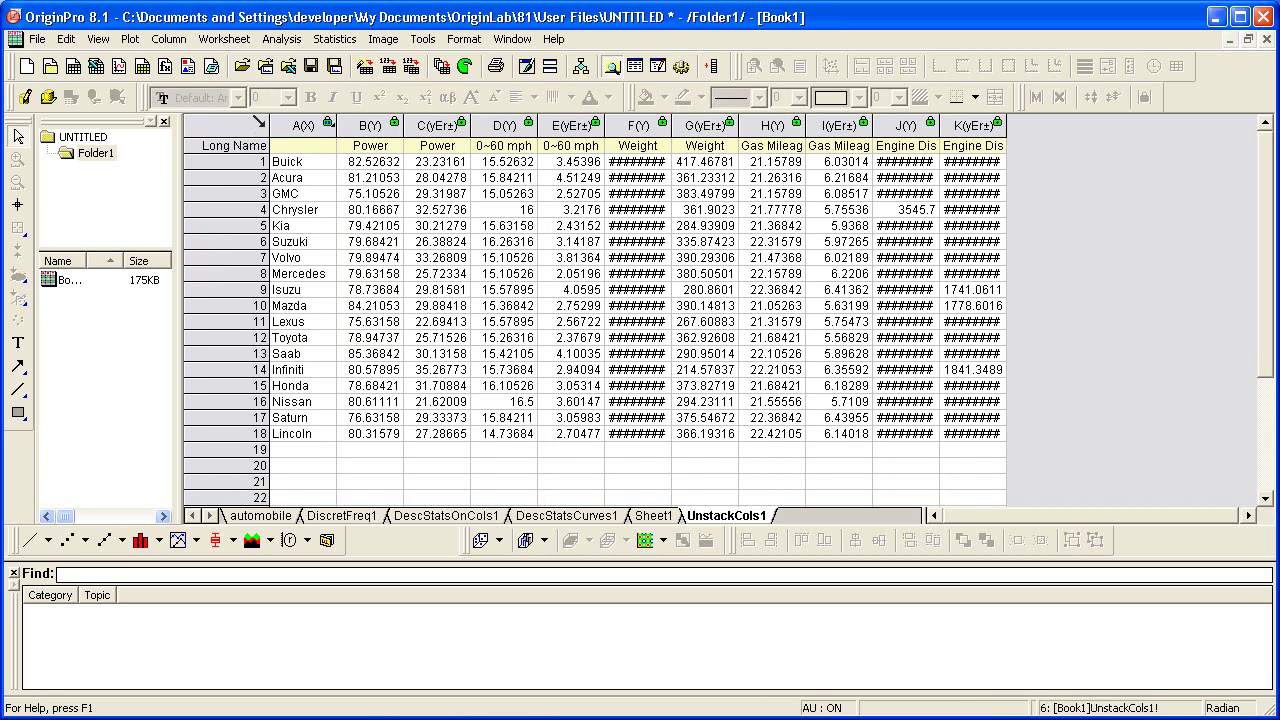
click(259, 121)
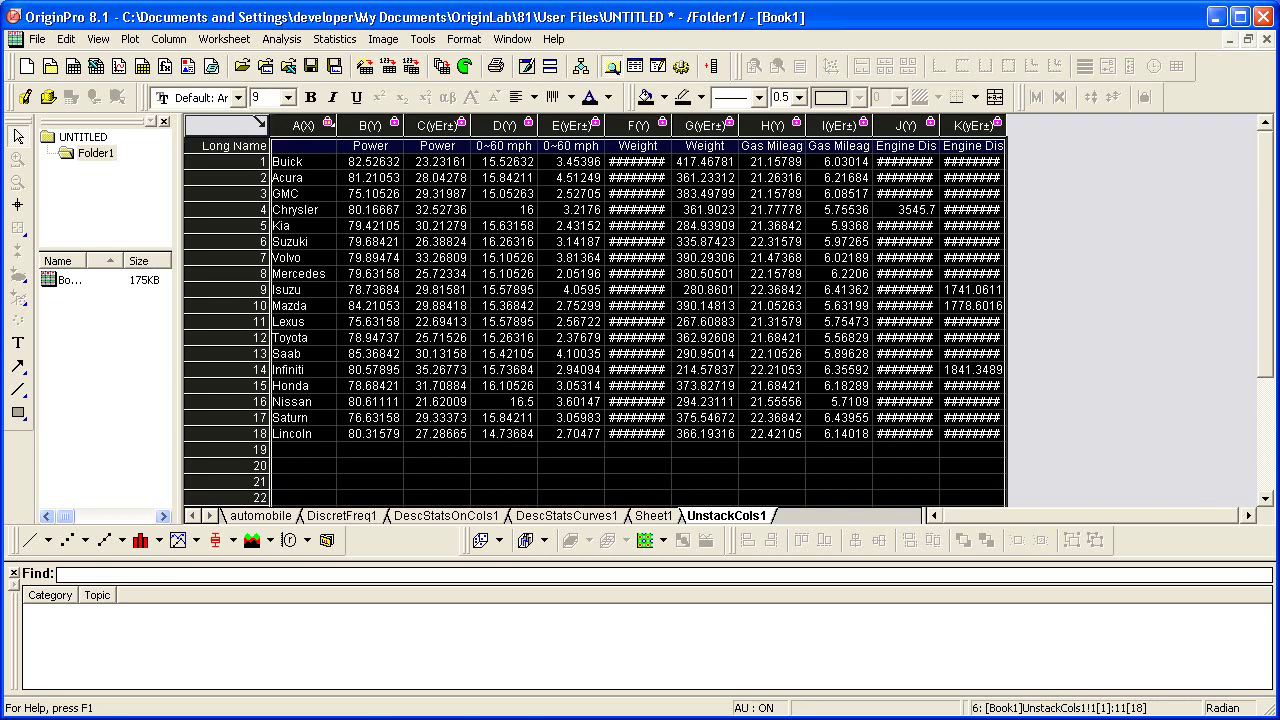
click(130, 39)
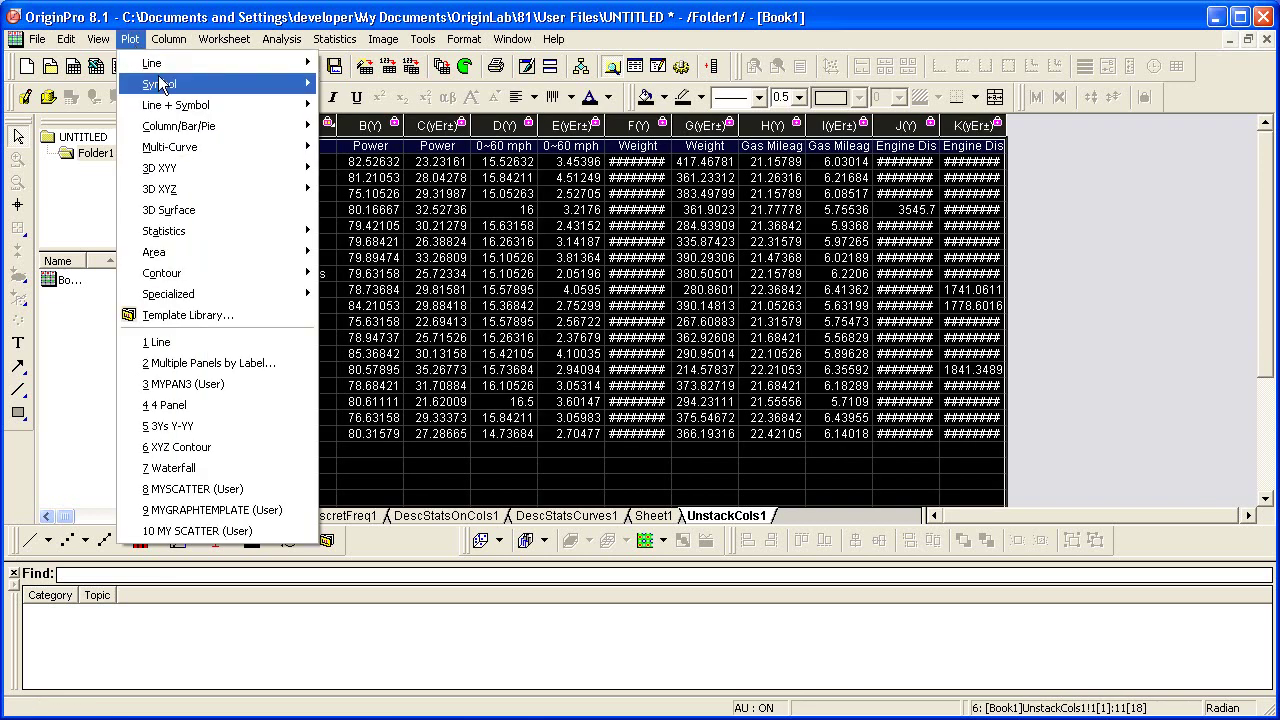
mouse_move(170, 147)
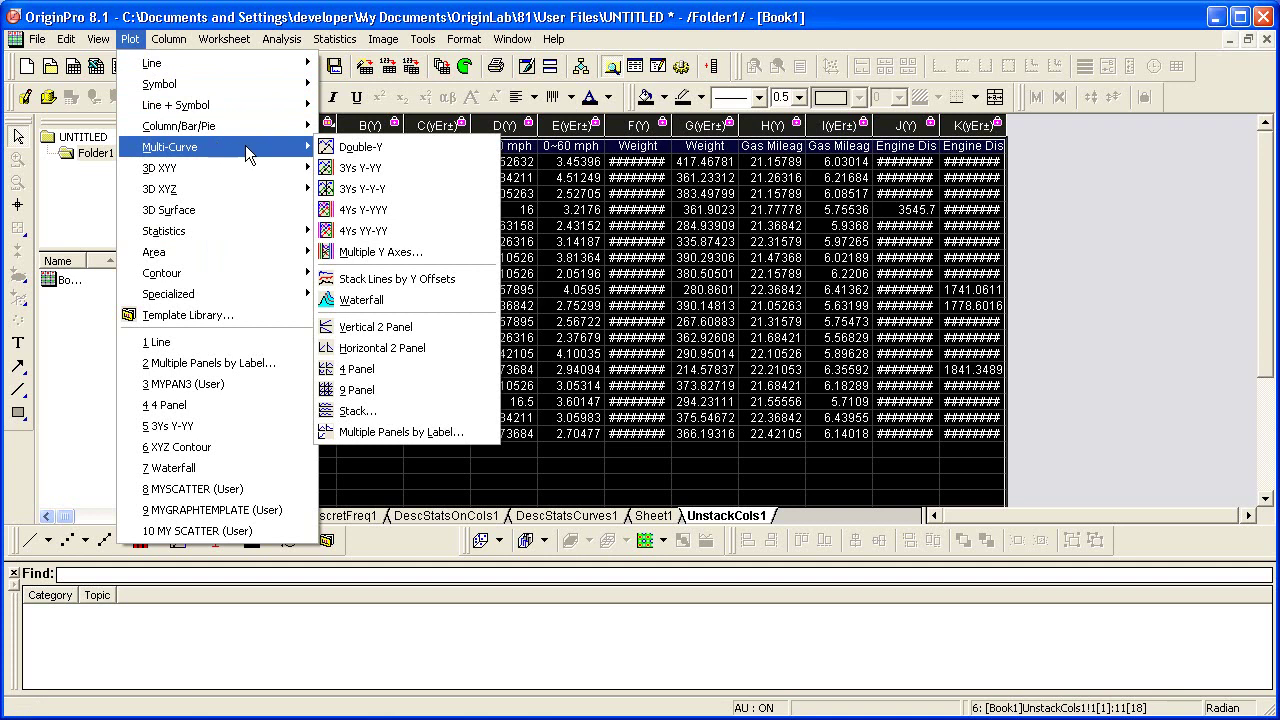
Plot the selection as a Multi-Curve Stack graph with Scatter plot type
click(457, 407)
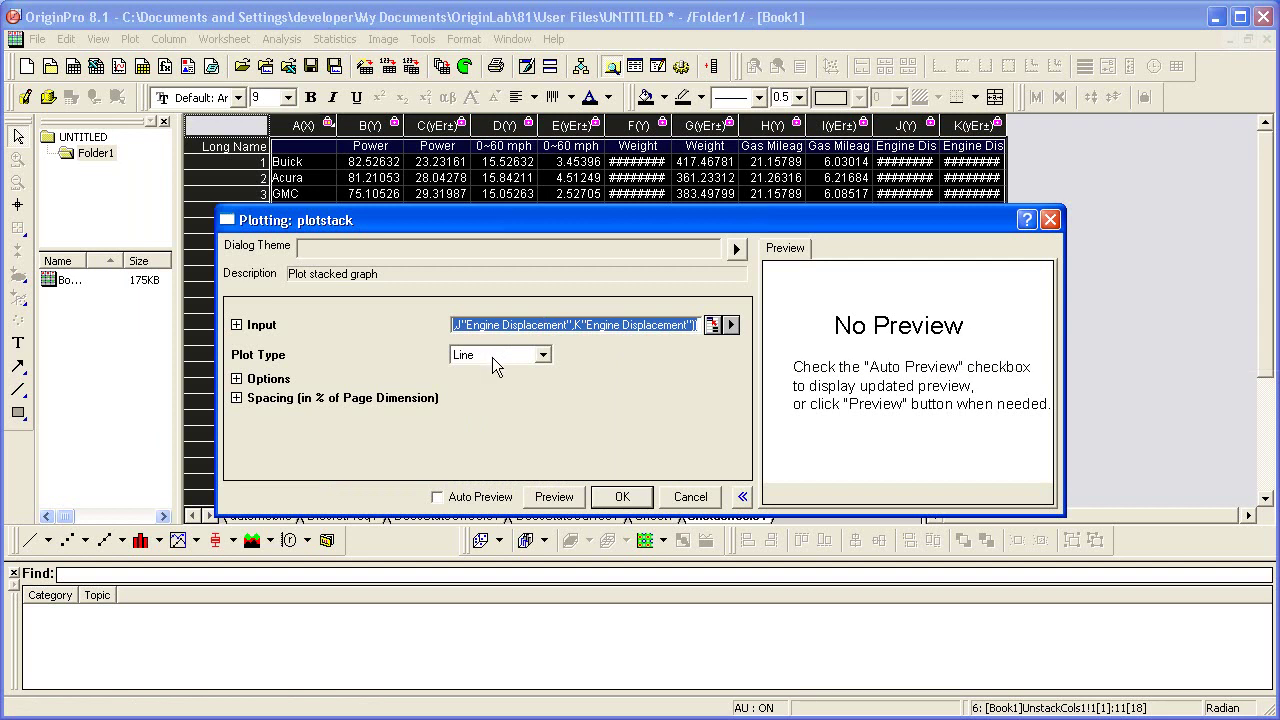
click(493, 358)
click(500, 386)
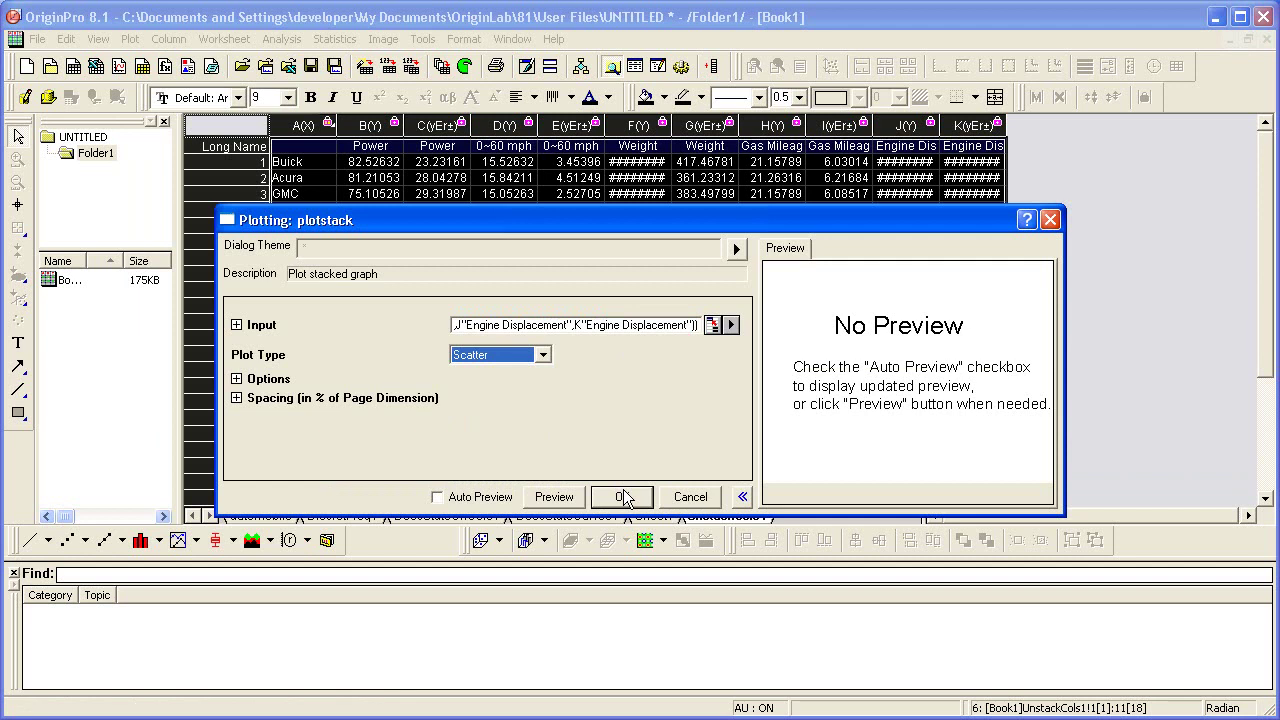
click(485, 499)
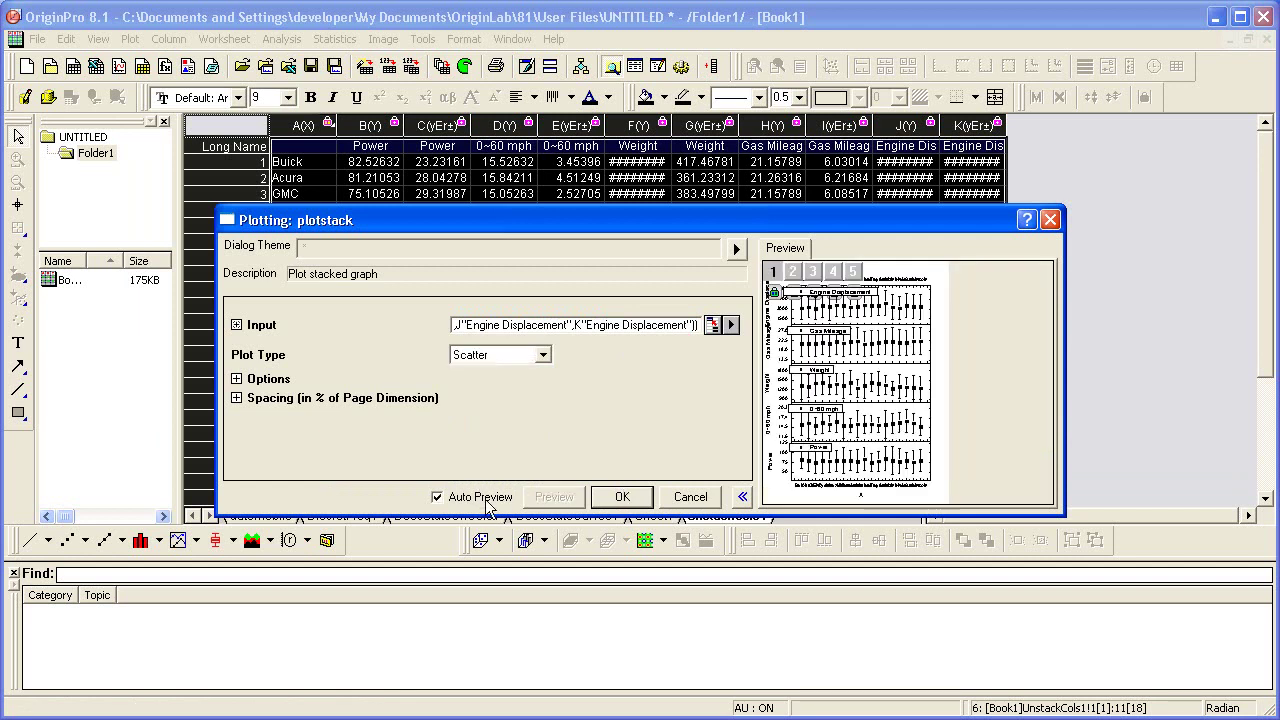
click(741, 497)
click(622, 497)
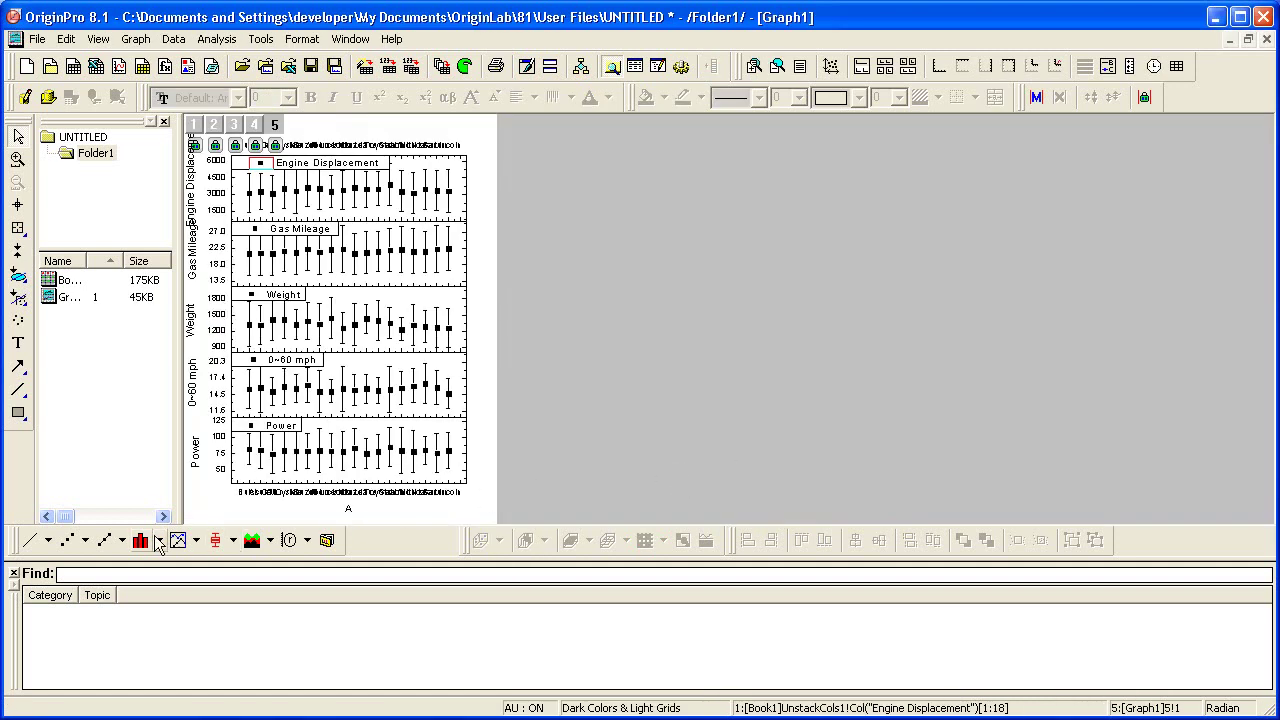
Rotate Graph1's bottom-axis make tick labels to 45 degrees
click(14, 573)
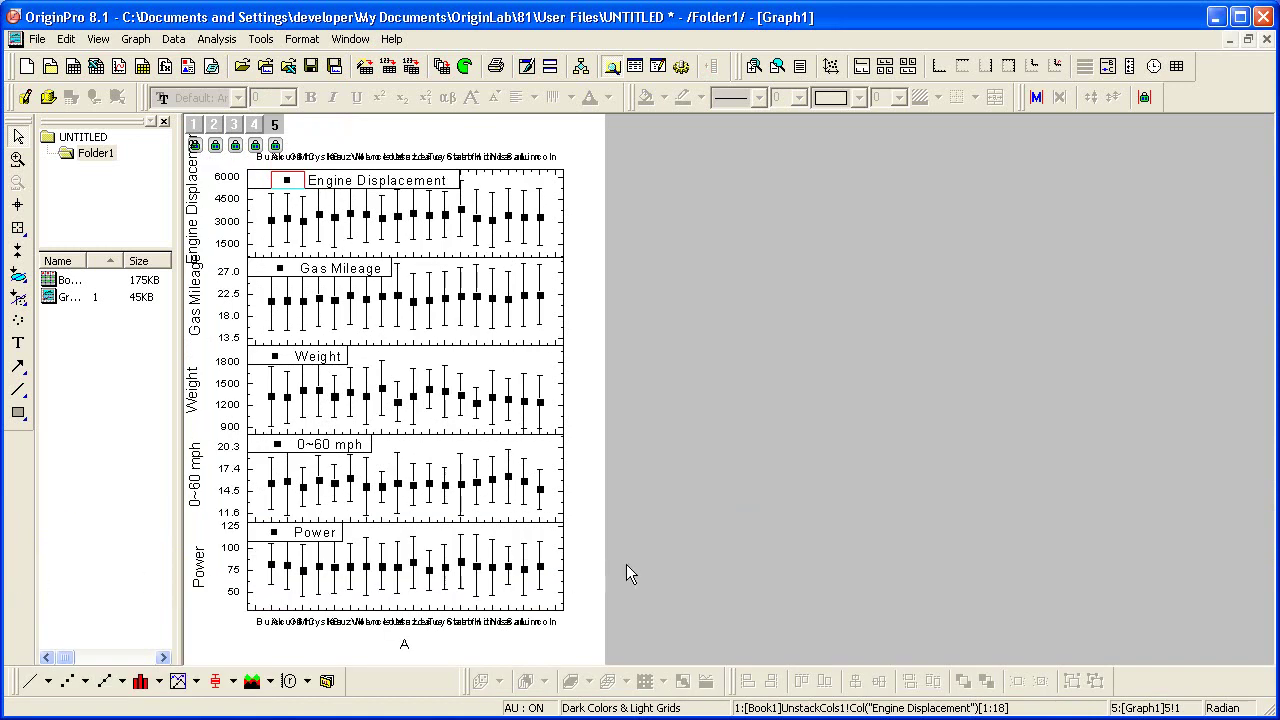
double_click(527, 627)
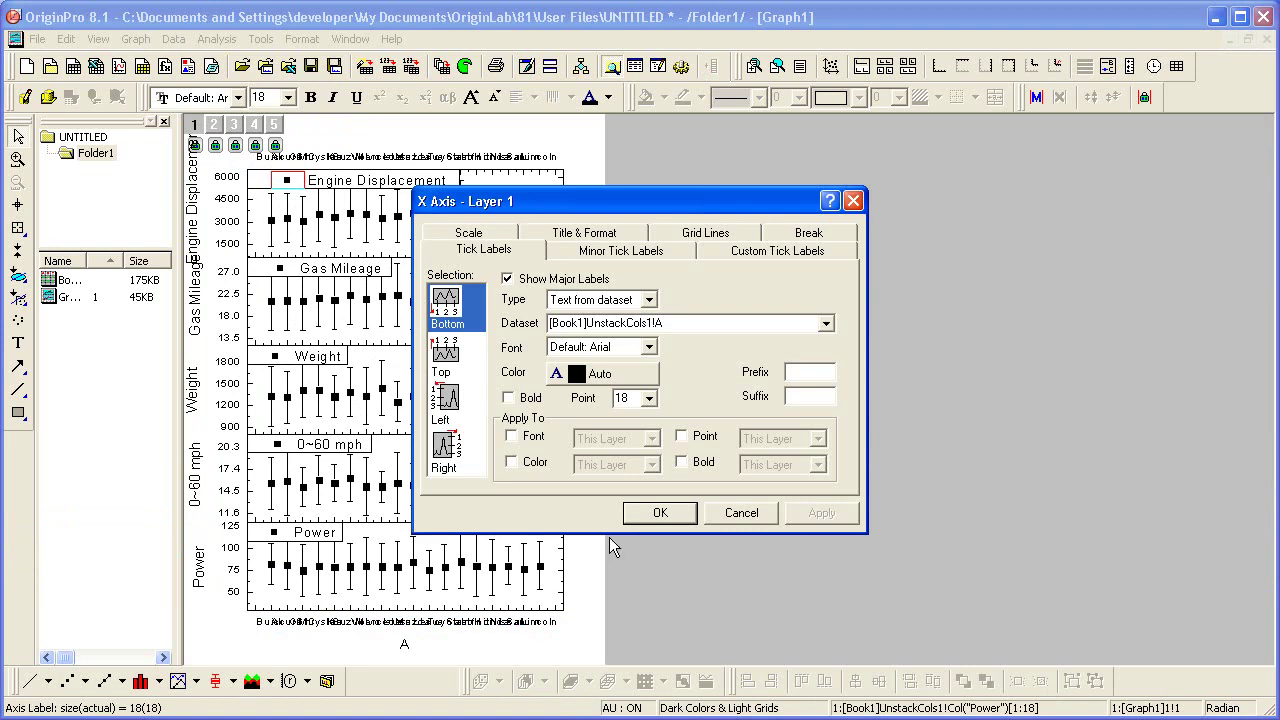
click(730, 257)
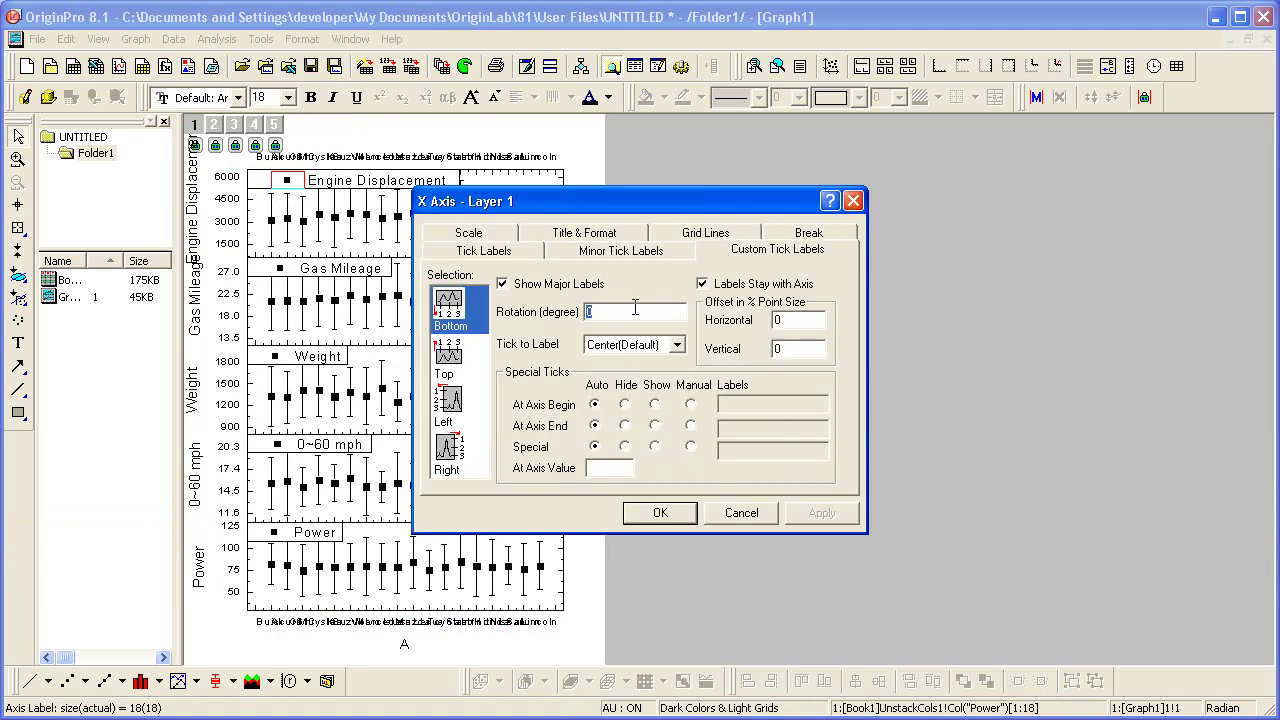
text(45)
click(660, 514)
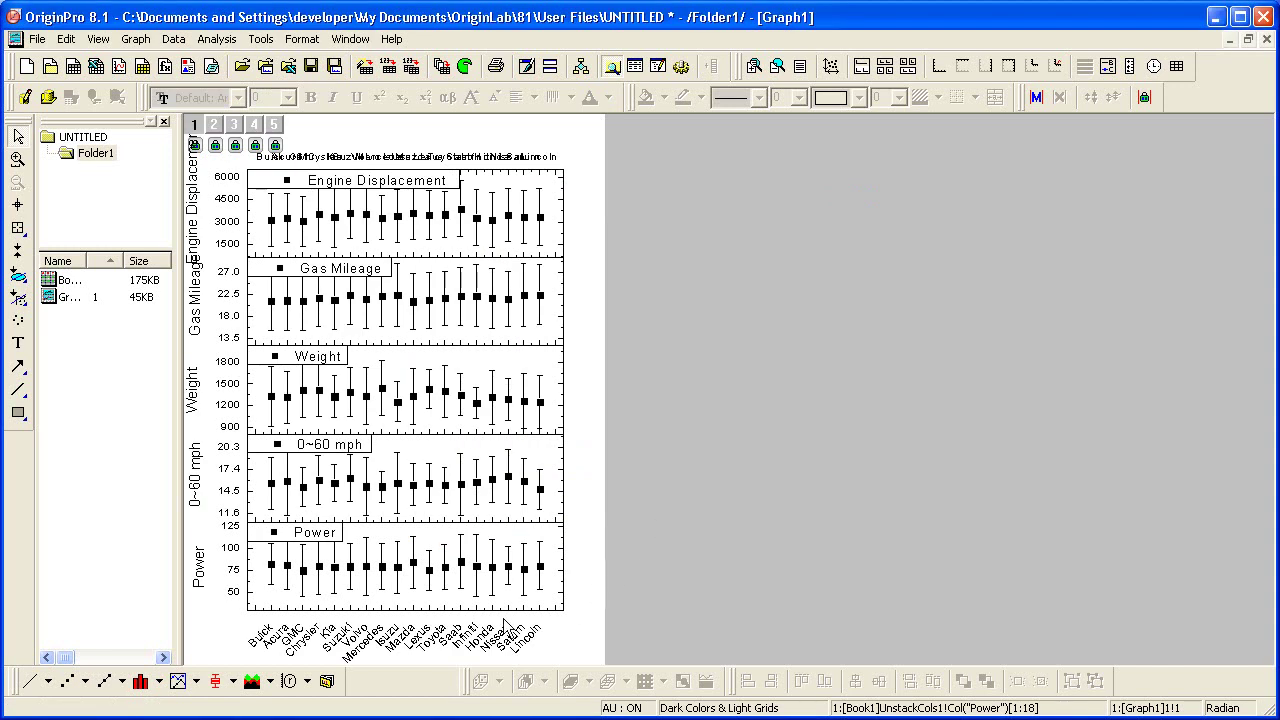
click(461, 629)
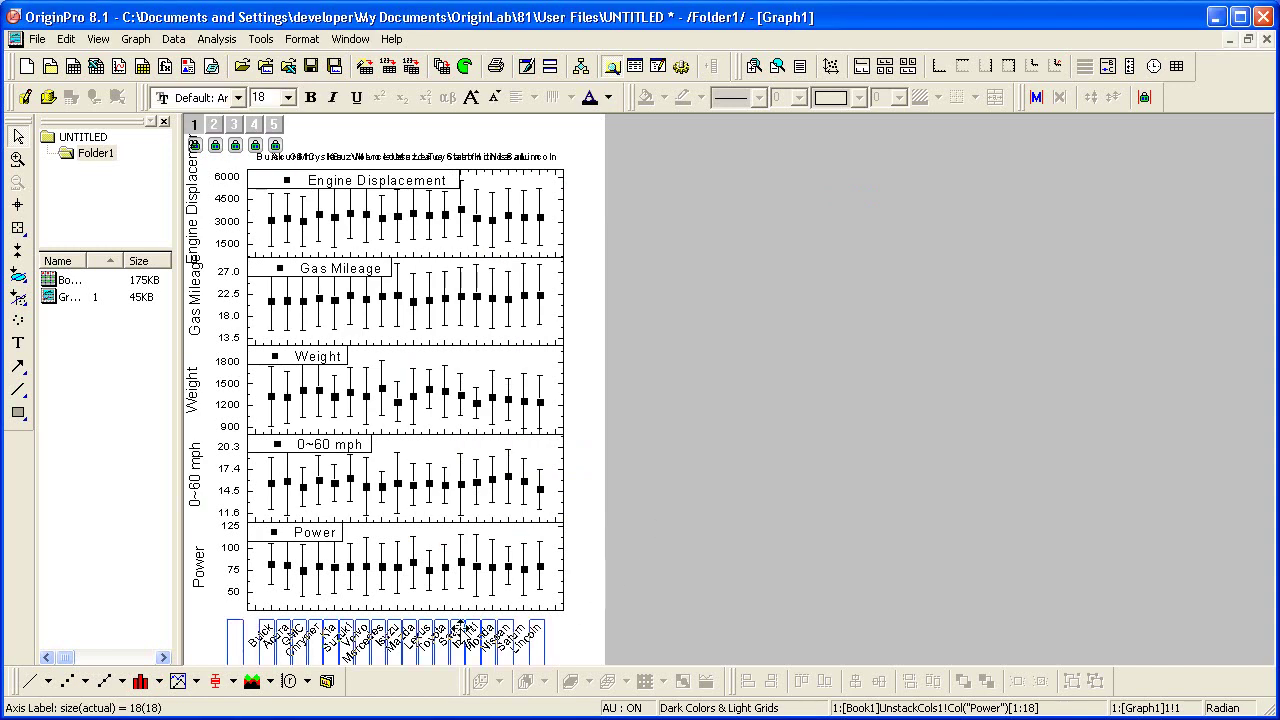
Apply the bottom labels' rotated format to the top-axis make labels via Paste Format
right_click(461, 628)
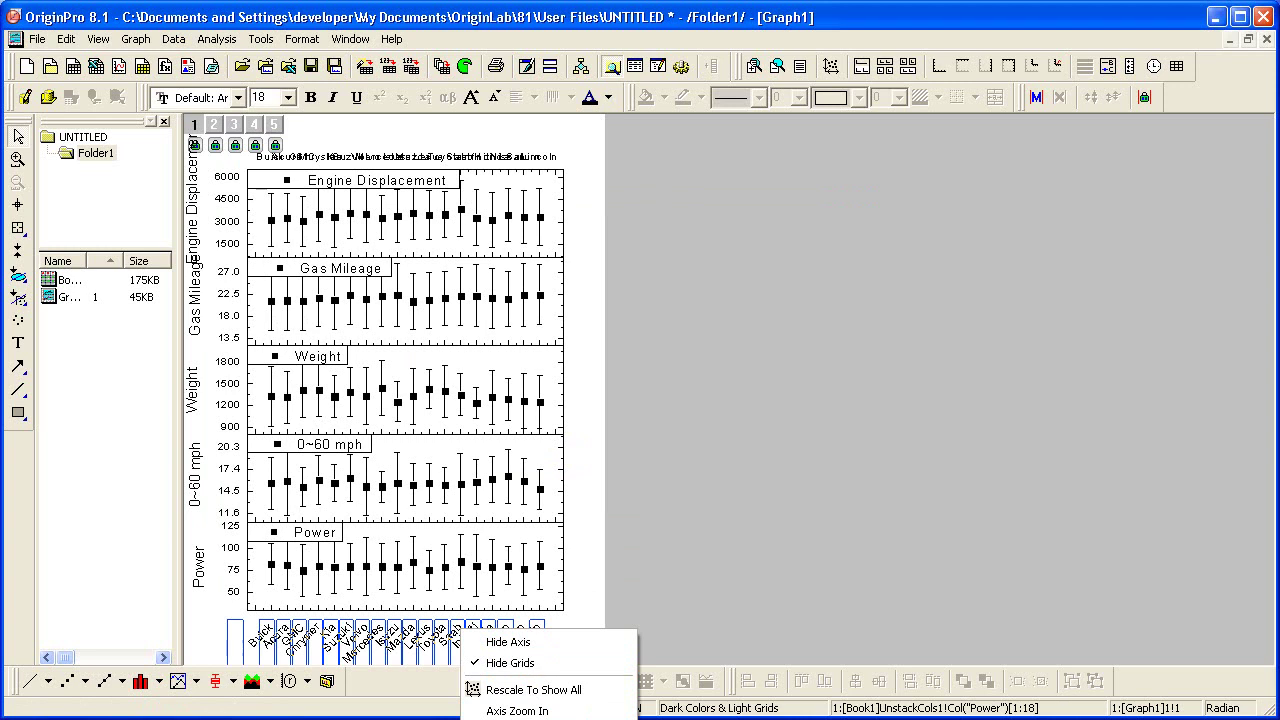
key(Escape)
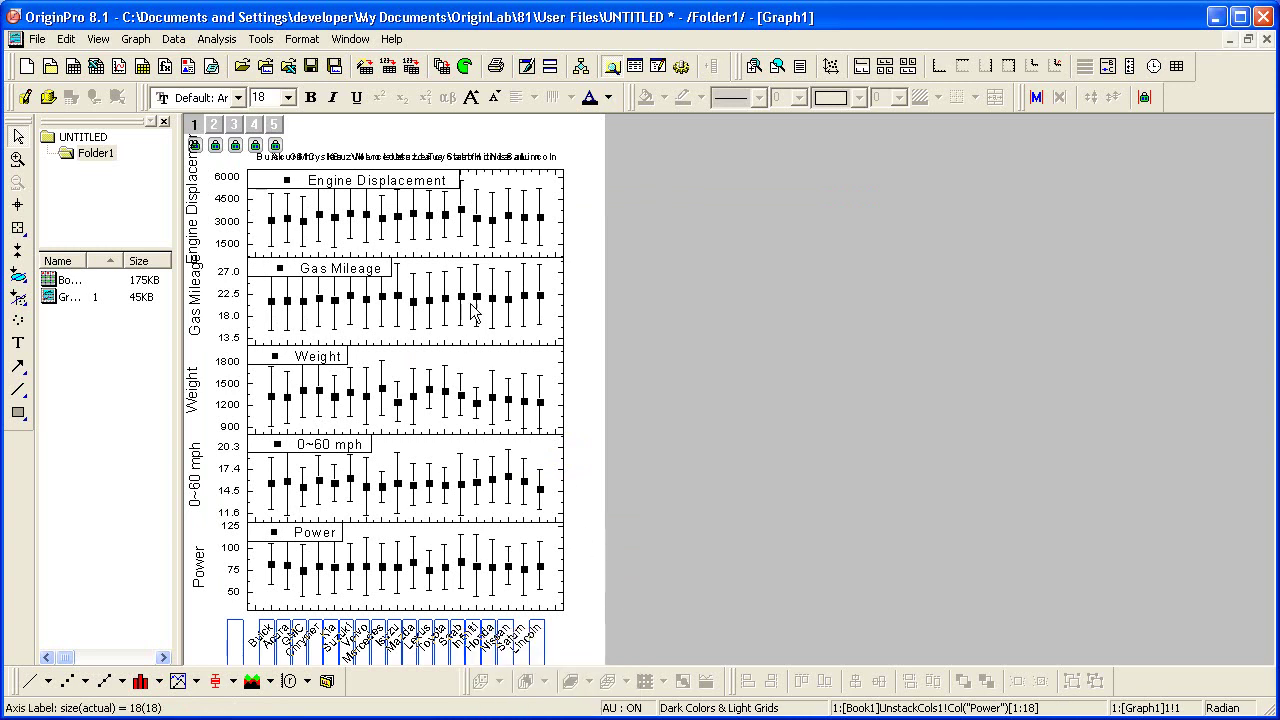
click(399, 157)
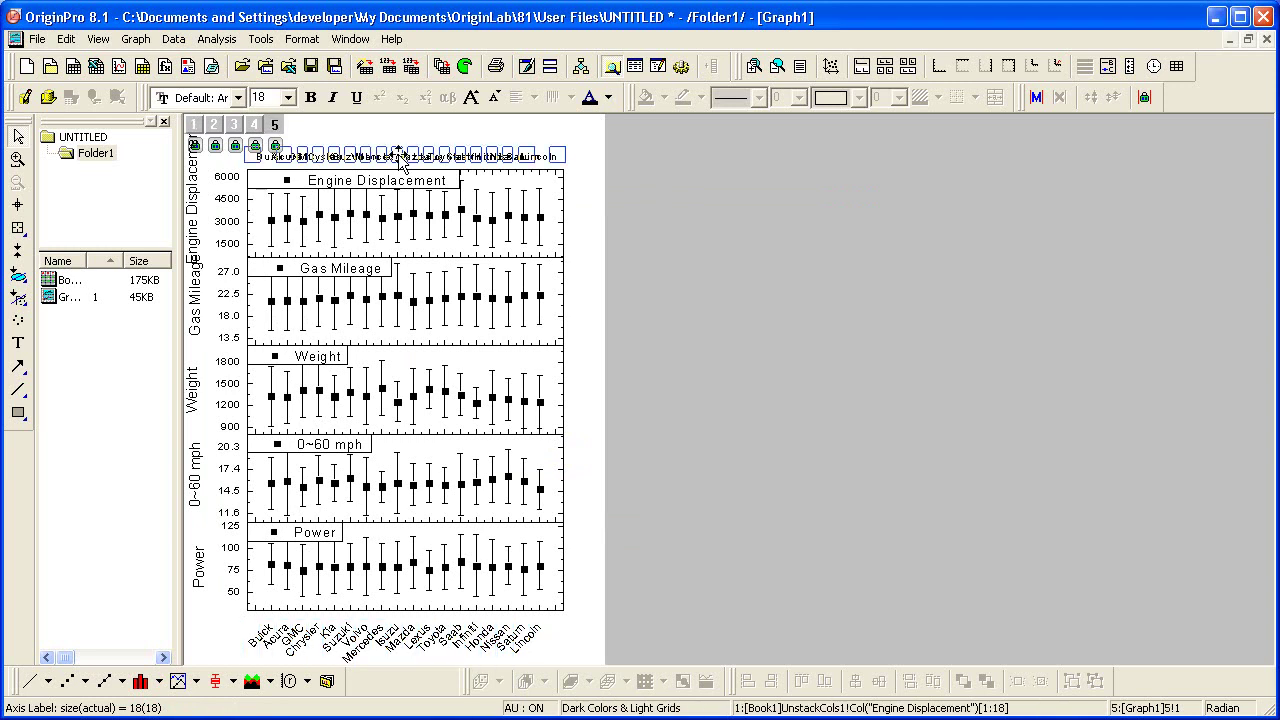
right_click(398, 155)
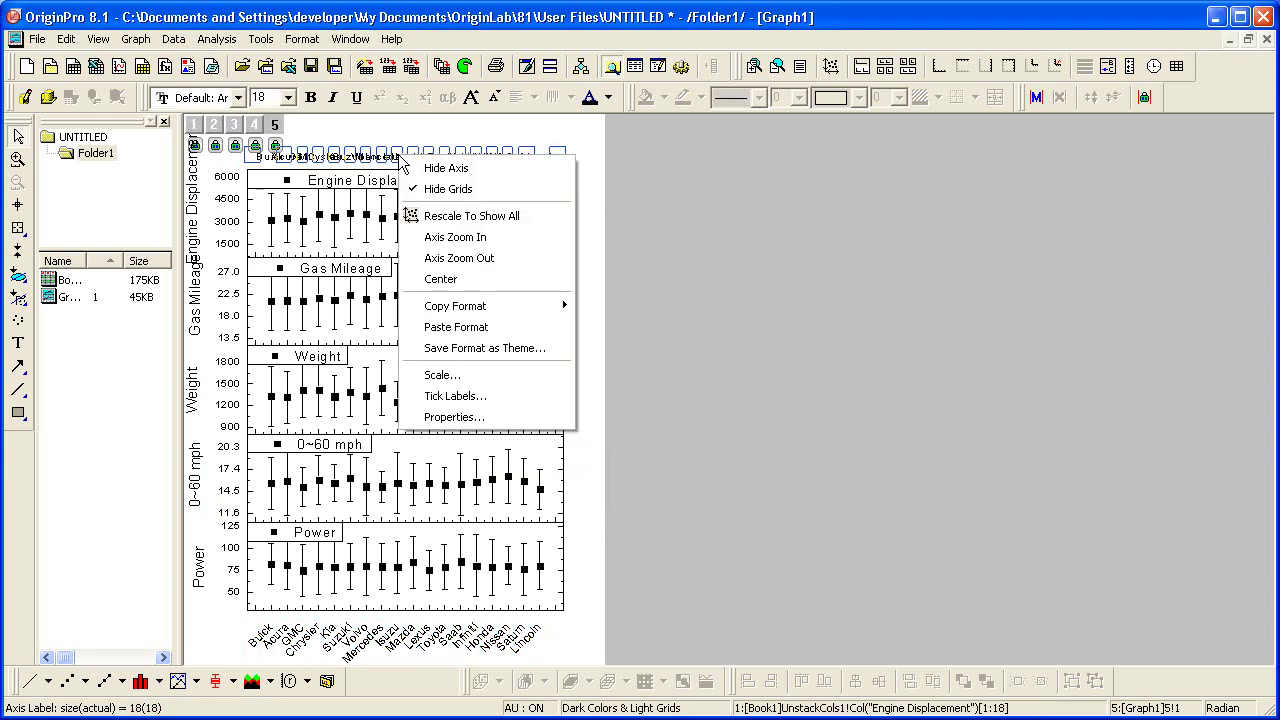
click(525, 327)
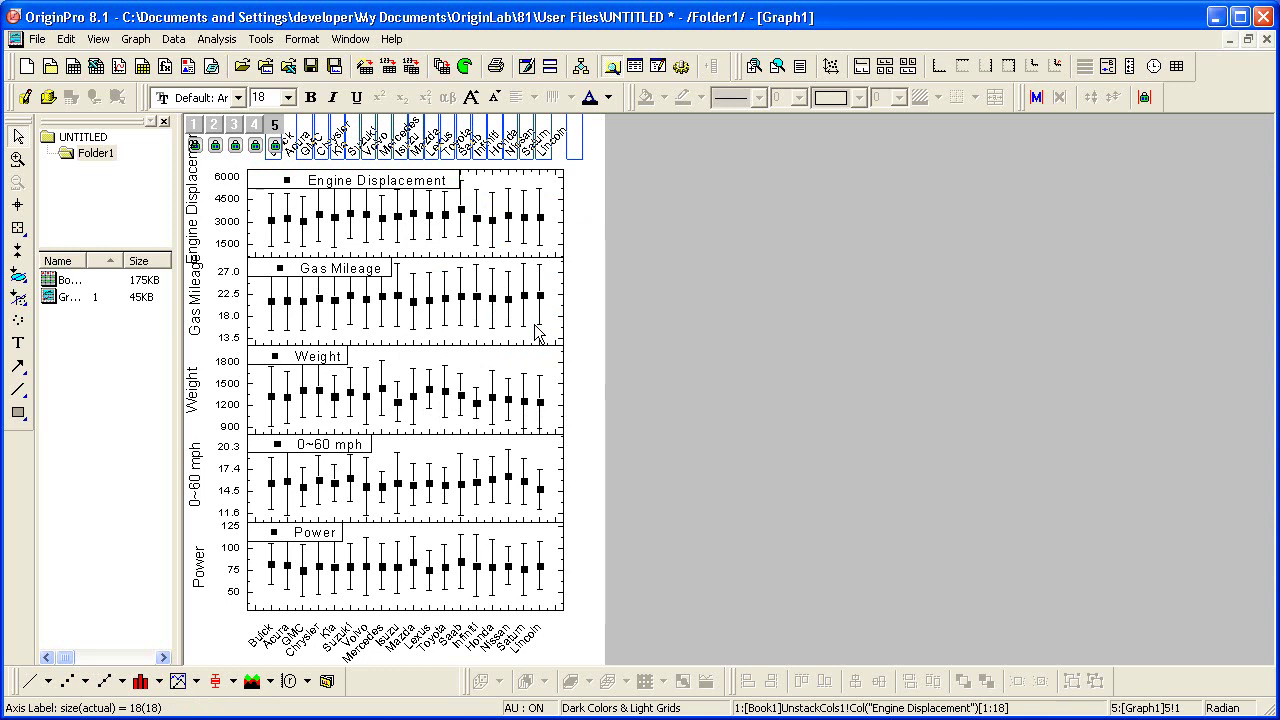